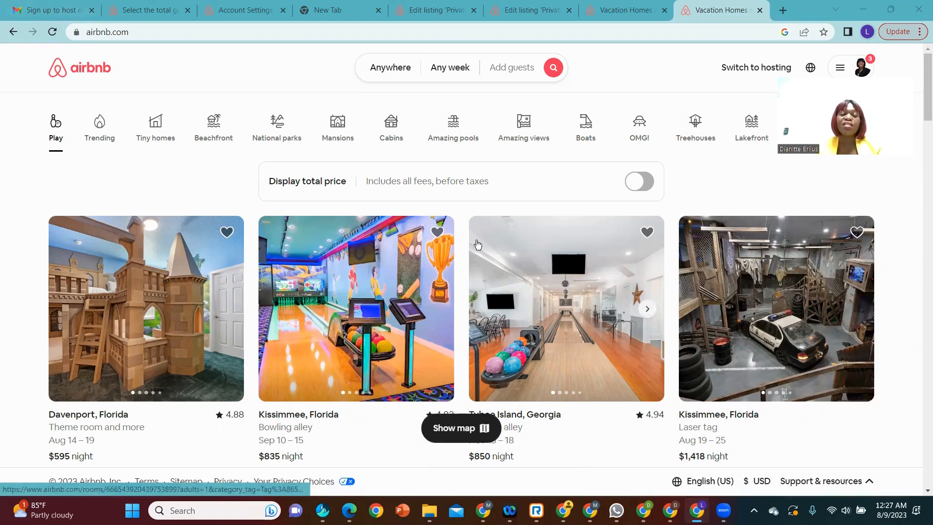
Step: Switch to the Gmail message about hosting on Airbnb and open its invitation link
left_click(47, 12)
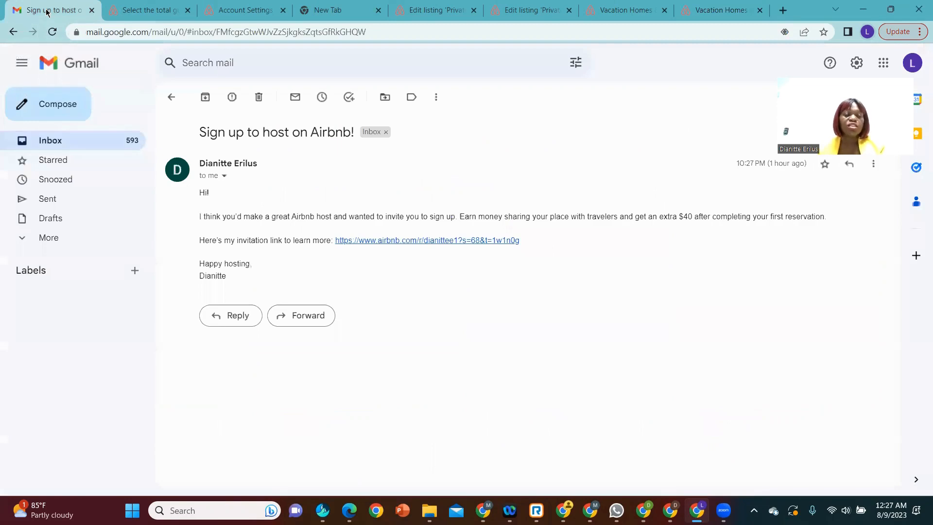
left_click(441, 241)
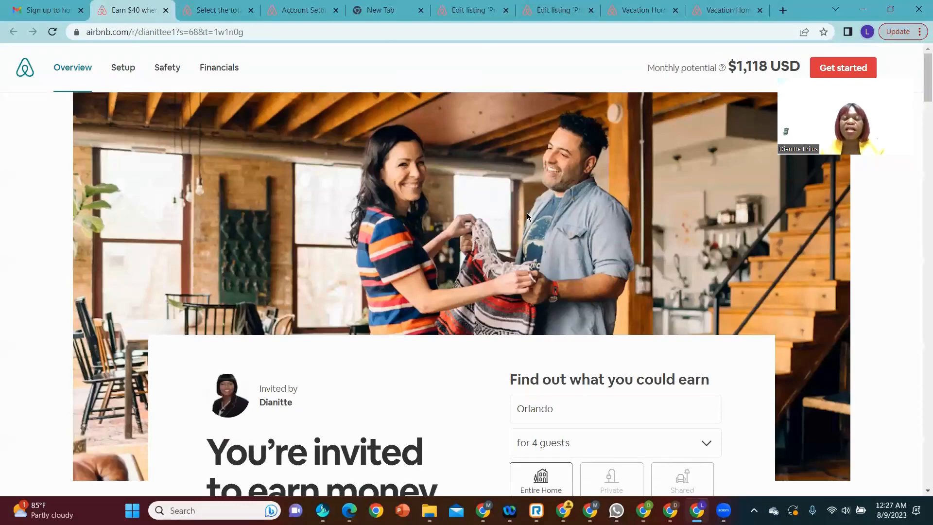
Step: Examine the hosting invitation page, including its earnings estimator, room type options and referral offer
scroll(522, 180, "down", 3)
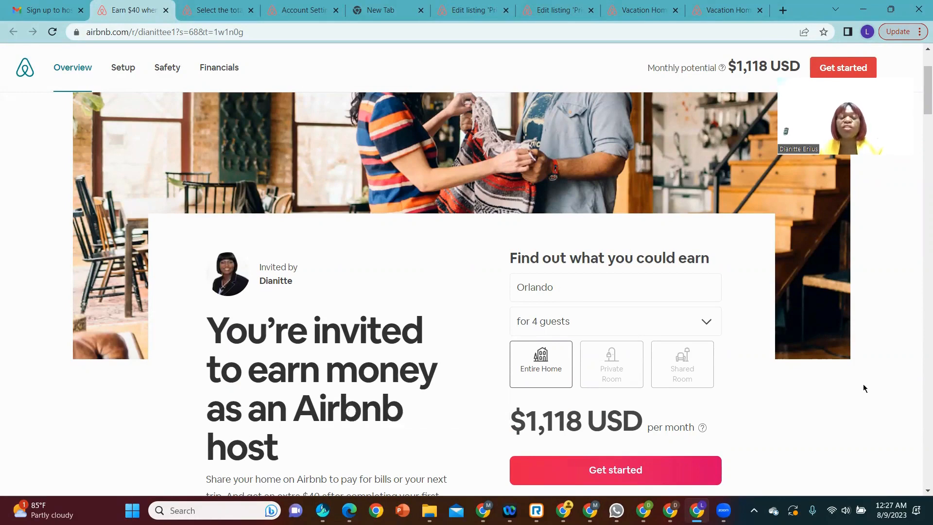
scroll(565, 336, "down", 1)
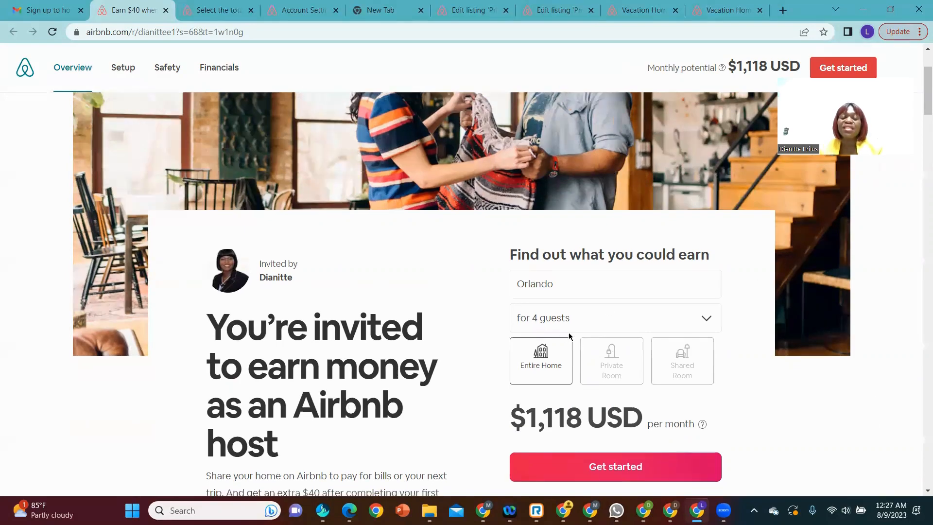
scroll(568, 335, "down", 1)
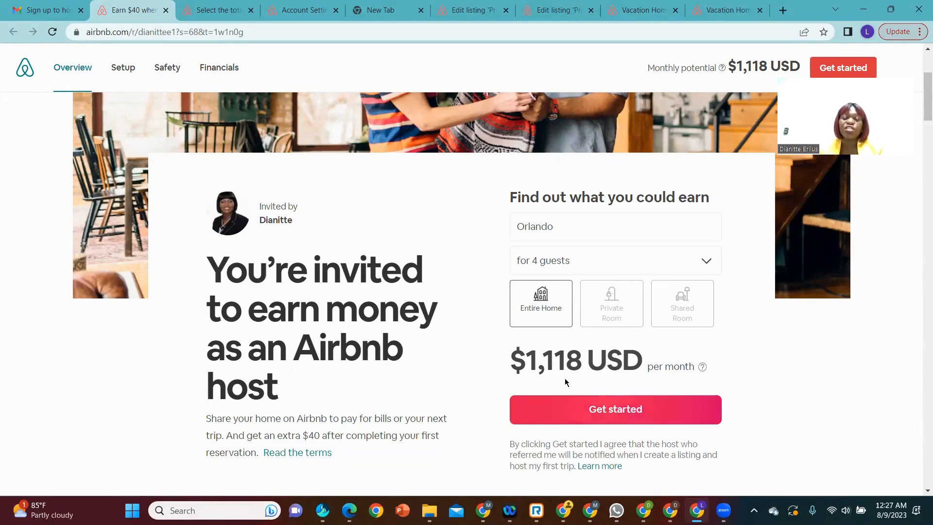
scroll(476, 317, "down", 4)
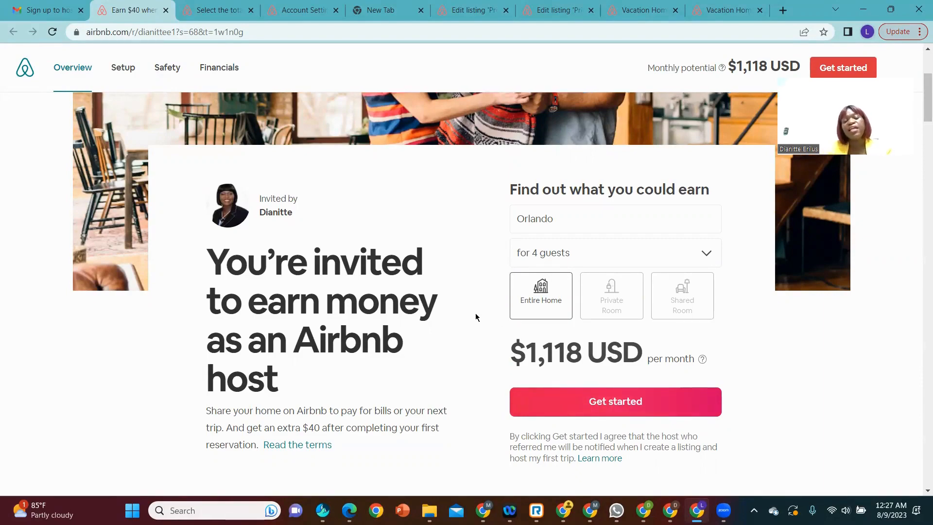
scroll(475, 323, "down", 6)
scroll(474, 322, "up", 10)
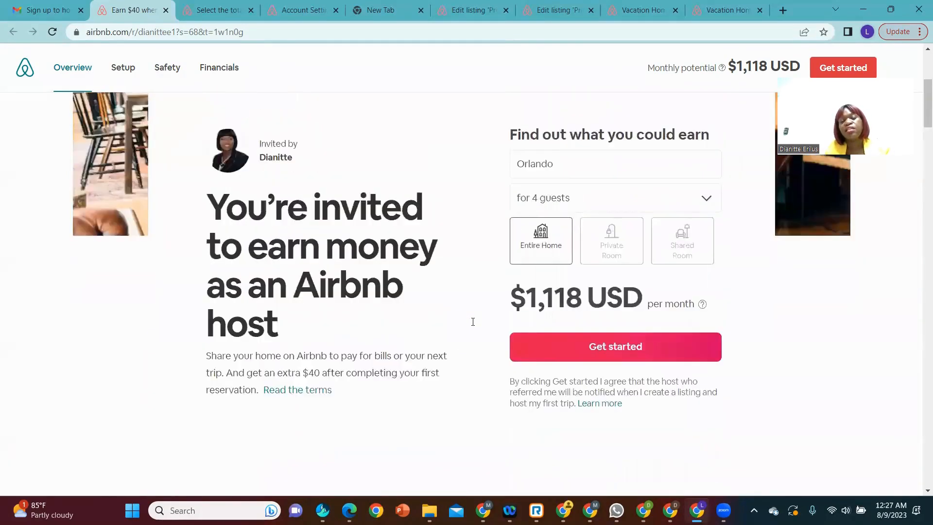
scroll(473, 326, "up", 4)
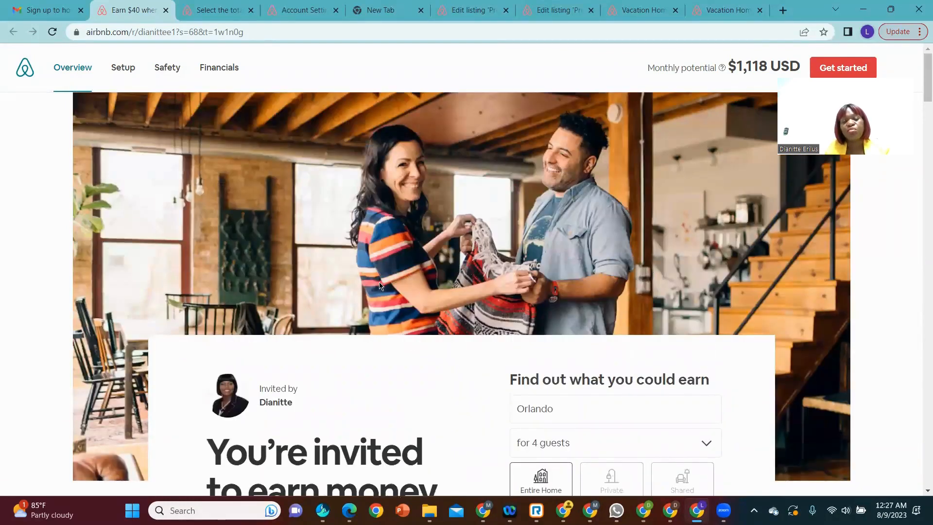
scroll(381, 286, "down", 5)
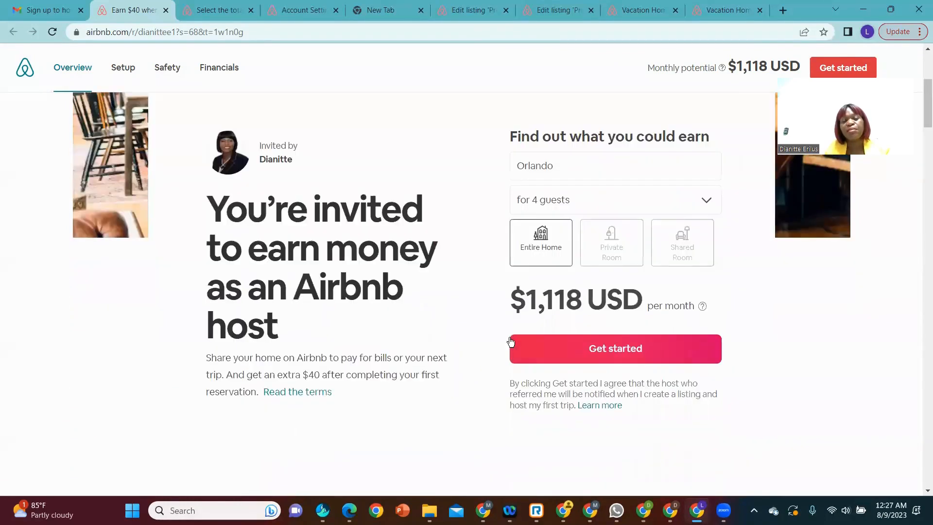
Step: Get started from the invitation page, create a new listing and proceed to the property type question
left_click(617, 356)
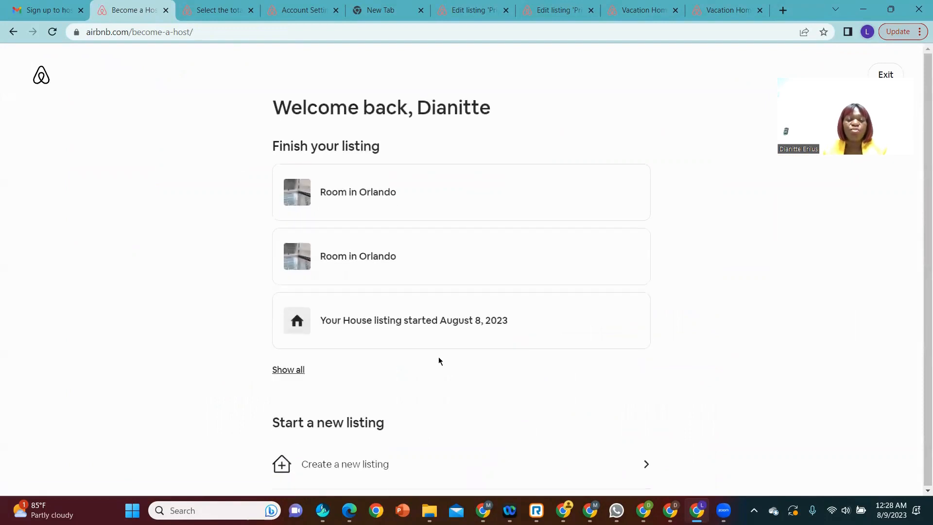
scroll(439, 361, "down", 2)
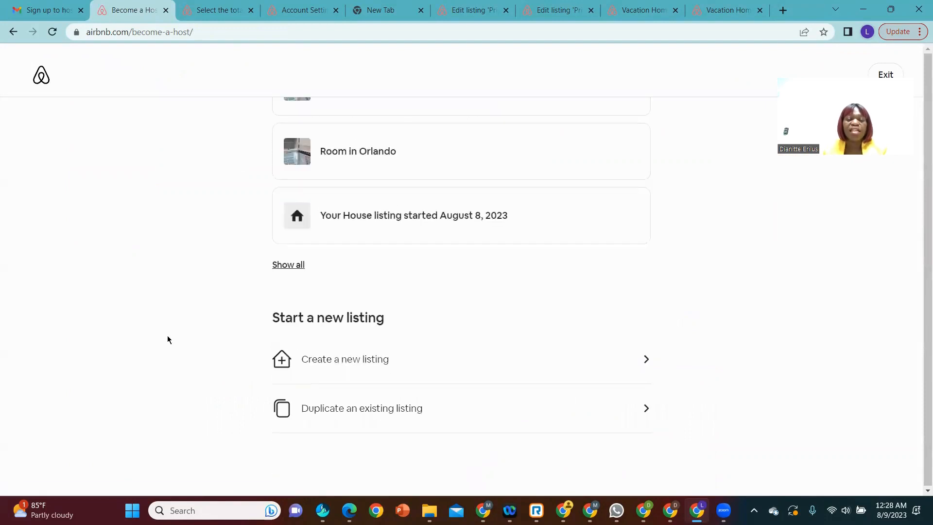
left_click(357, 366)
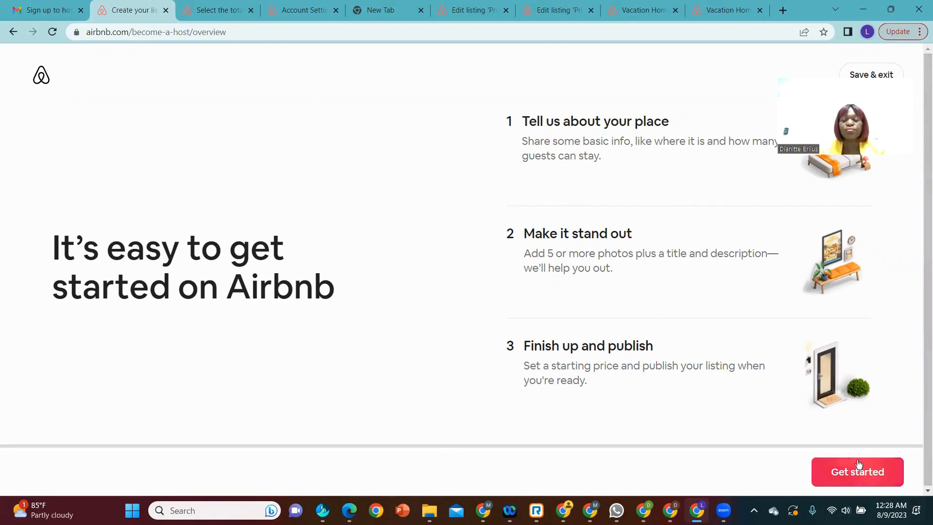
left_click(845, 474)
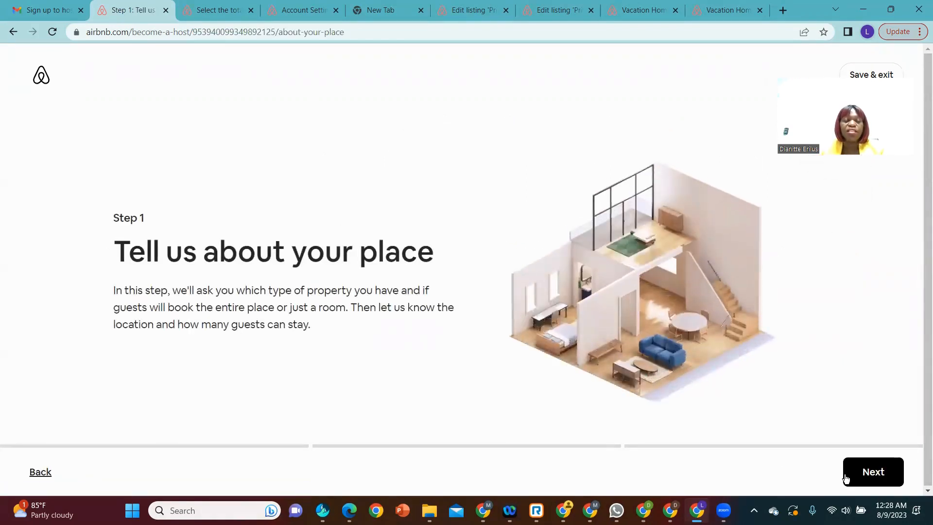
left_click(845, 474)
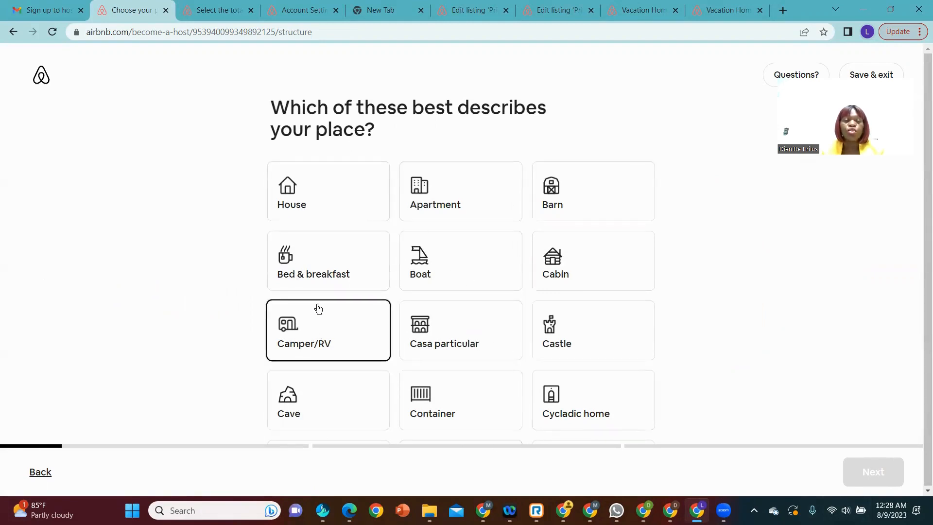
Step: Describe the place as a House and offer guests A room as the type of place
left_click(310, 215)
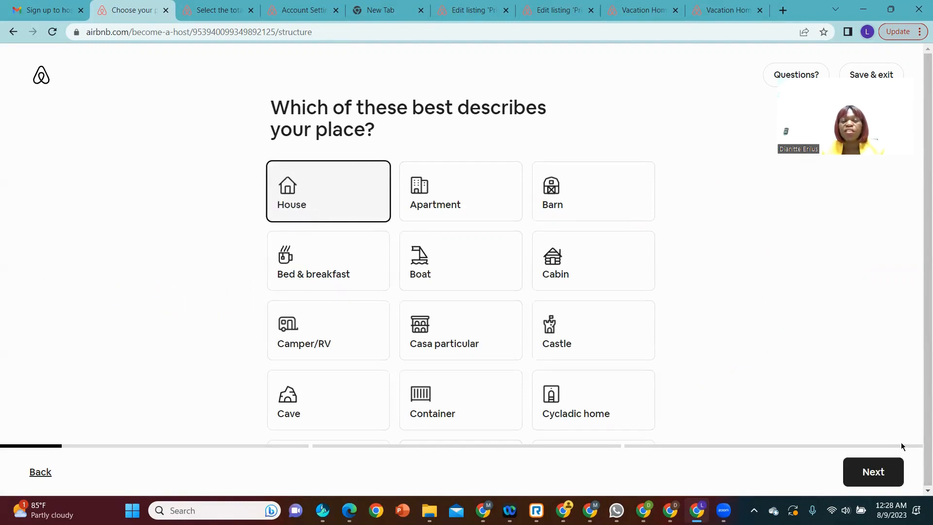
left_click(868, 475)
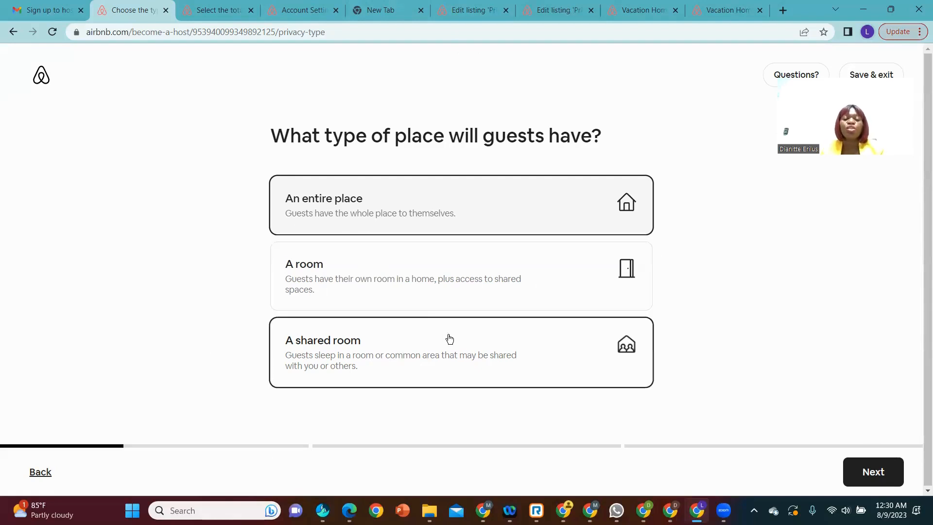
left_click(429, 285)
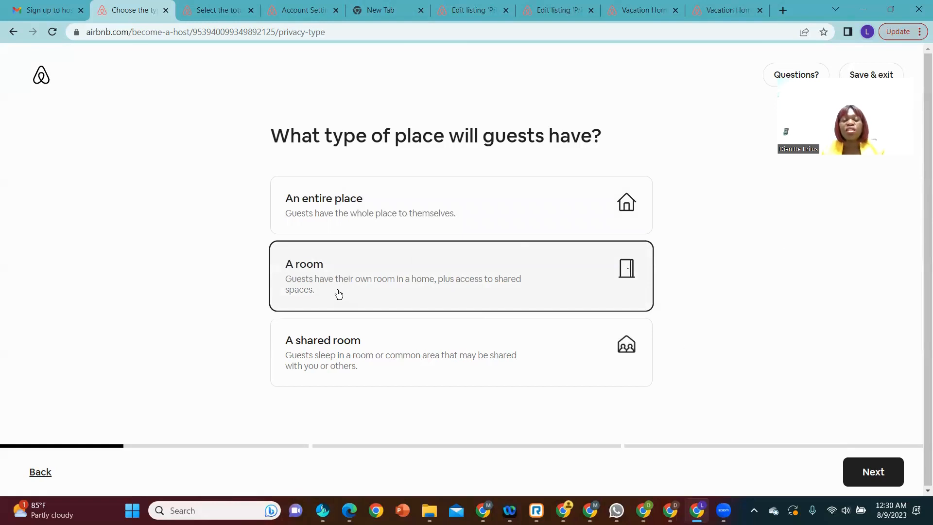
left_click(864, 468)
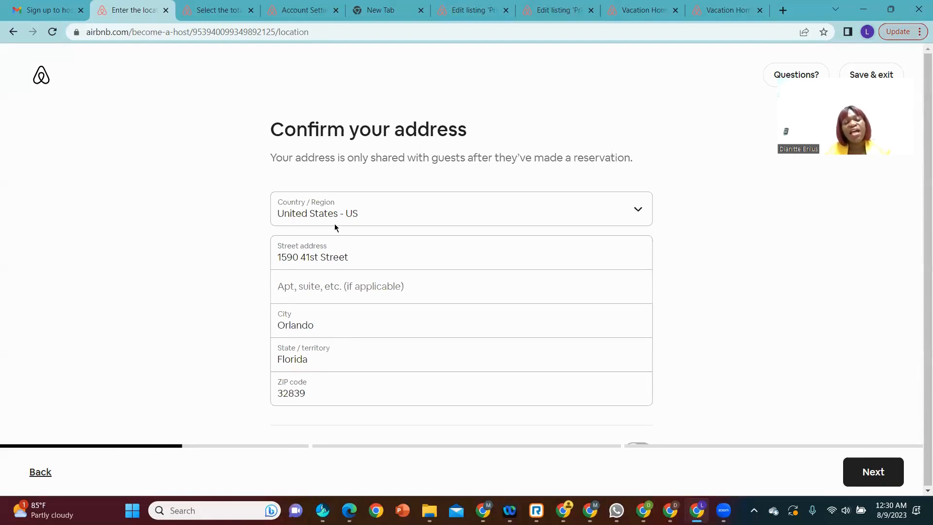
Step: Check the country options, keep United States, and confirm the listing's prefilled address
left_click(393, 212)
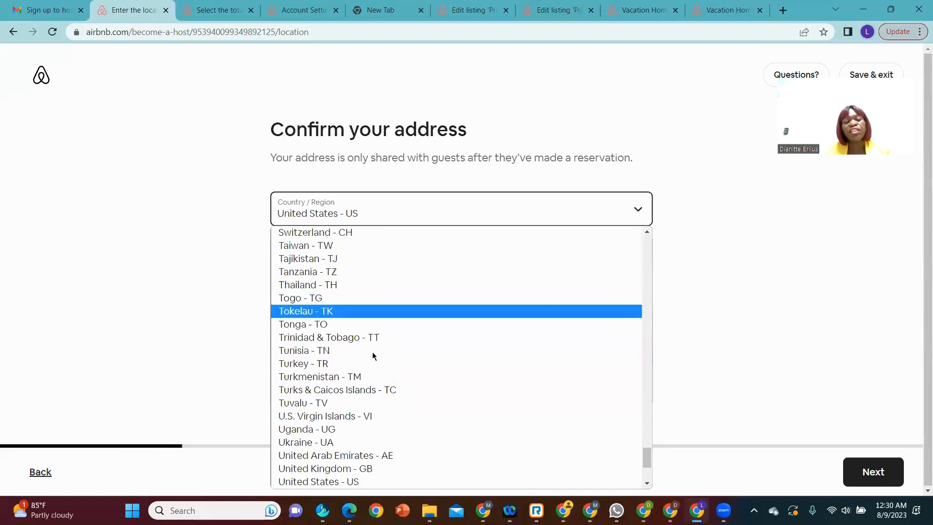
left_click(776, 287)
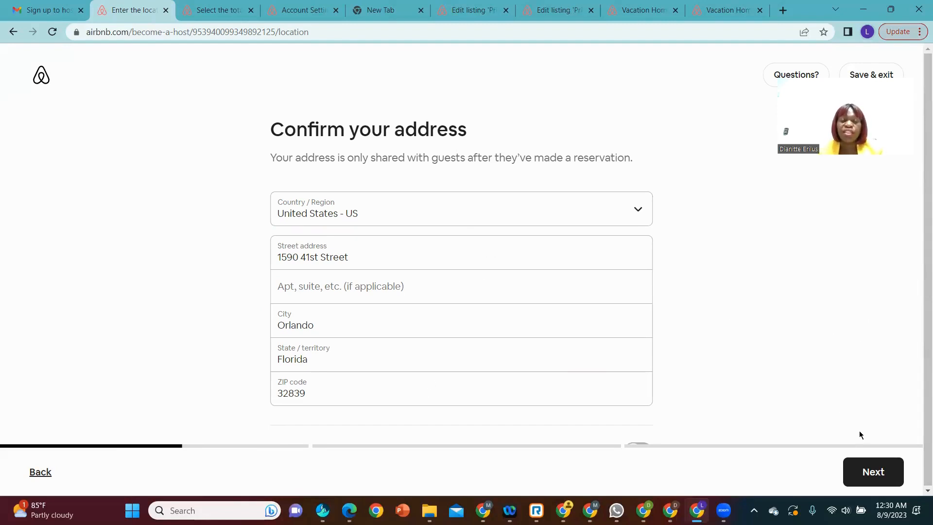
left_click(883, 474)
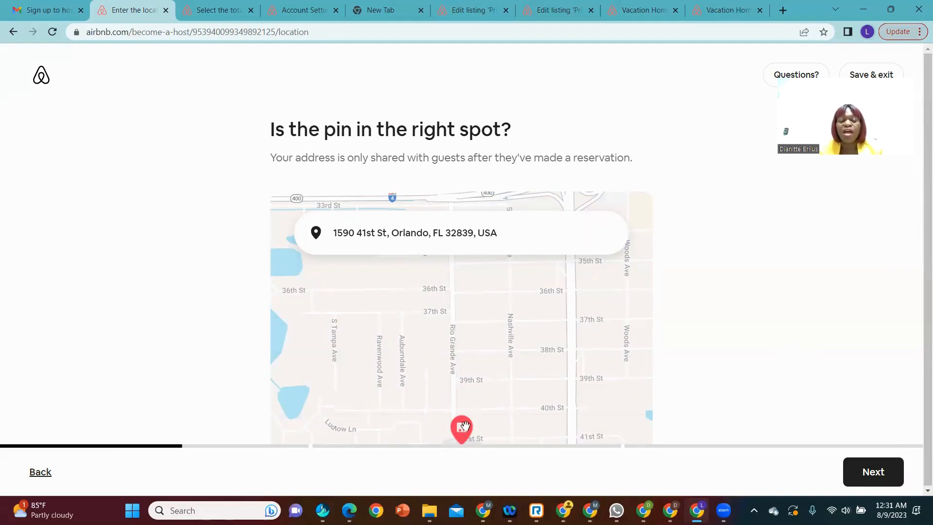
Step: Check the address pin against the surrounding streets on the map and accept its location
scroll(486, 389, "up", 2)
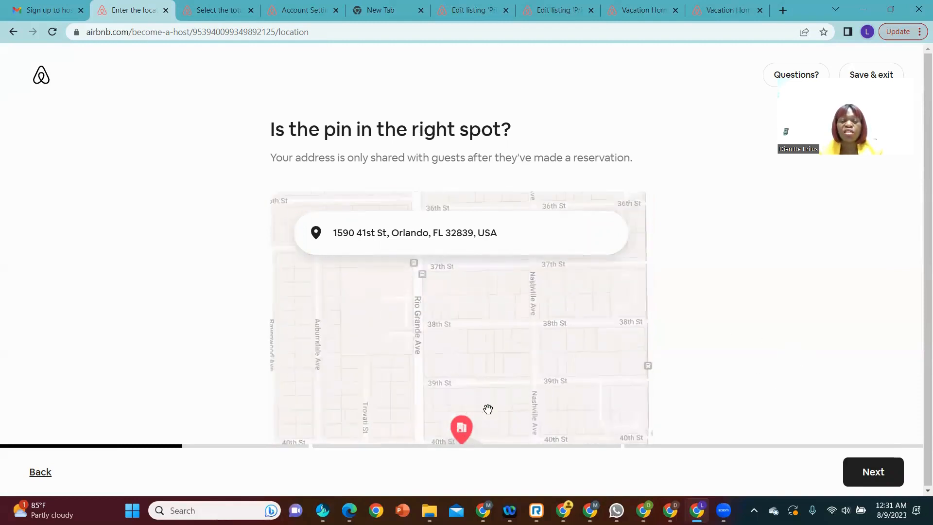
left_click_drag(493, 344, 495, 302)
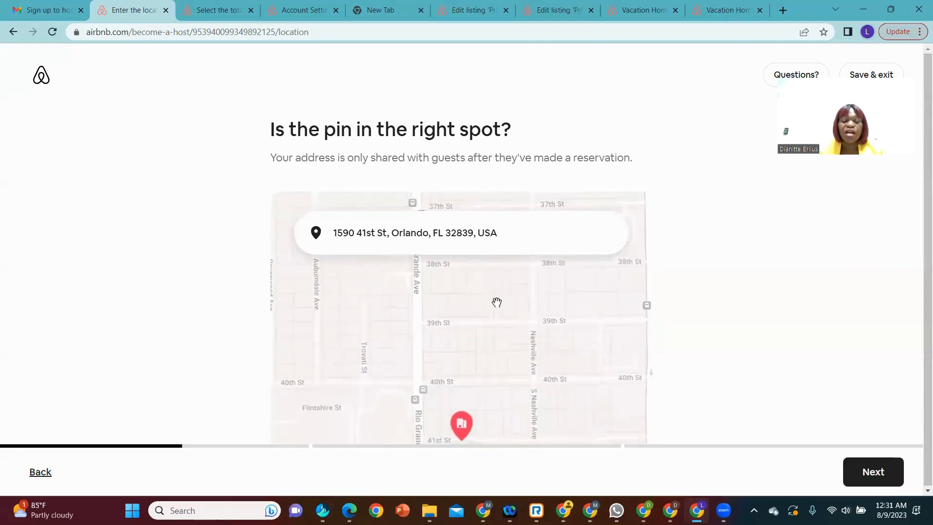
scroll(437, 427, "up", 2)
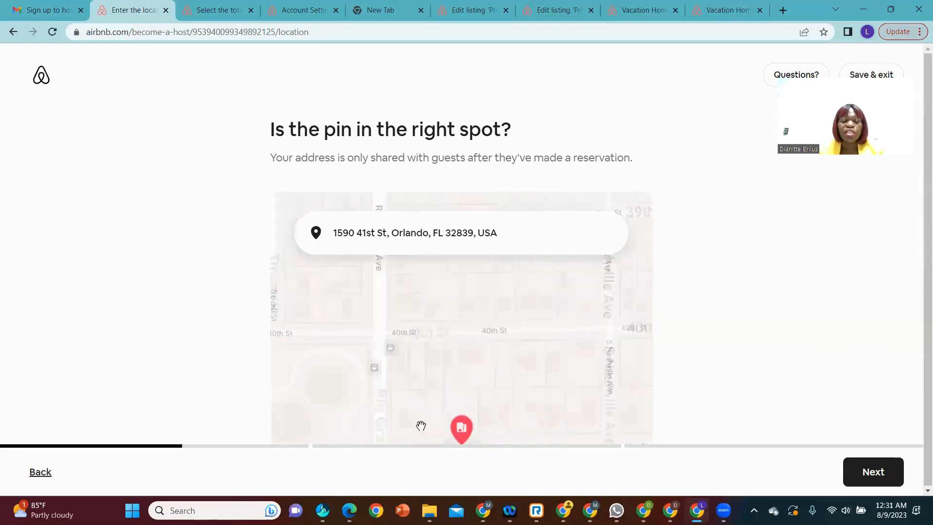
scroll(507, 387, "down", 5)
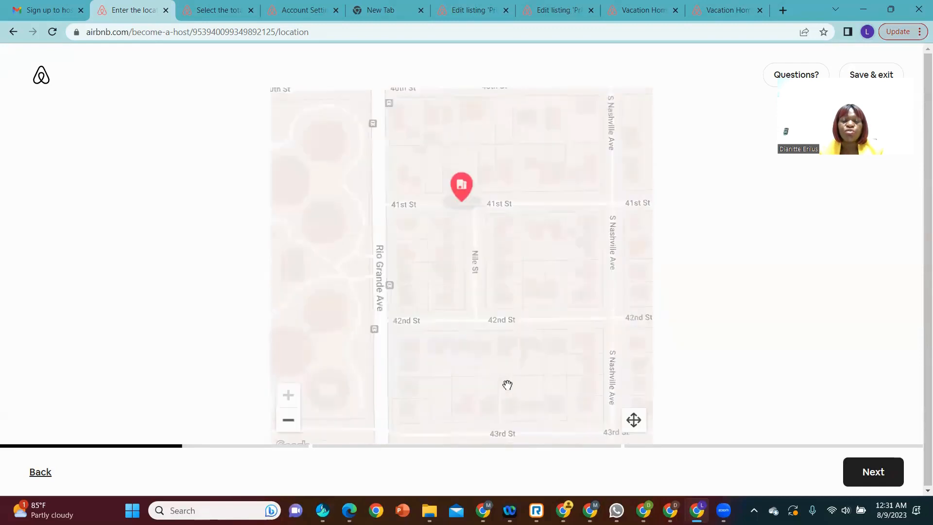
scroll(507, 385, "up", 5)
scroll(506, 383, "down", 5)
left_click(289, 420)
left_click(288, 420)
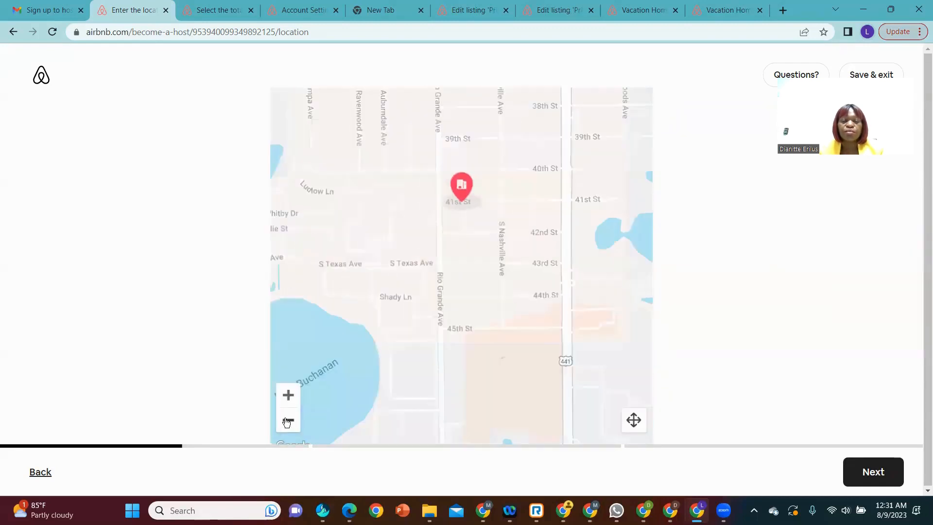
mouse_move(471, 198)
left_mouse_down()
mouse_move(452, 201)
mouse_move(484, 205)
mouse_move(478, 190)
left_mouse_up()
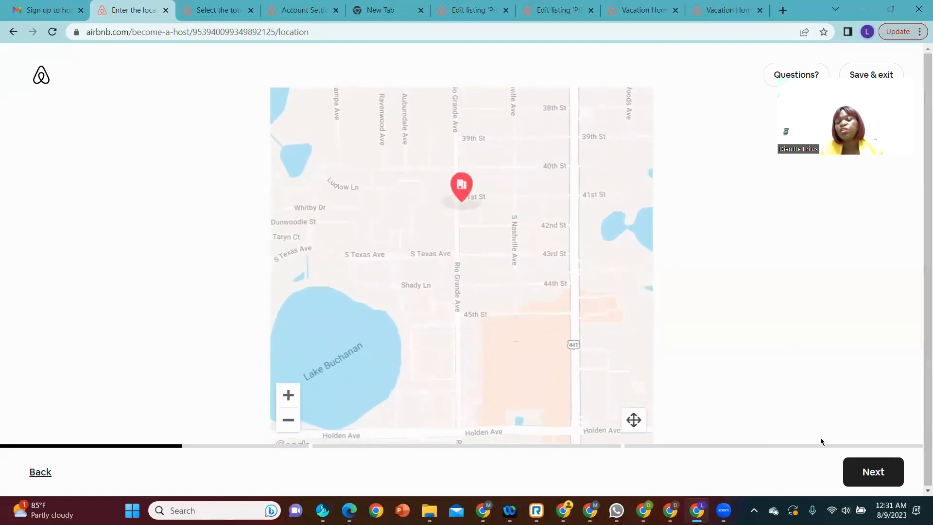
left_click(868, 473)
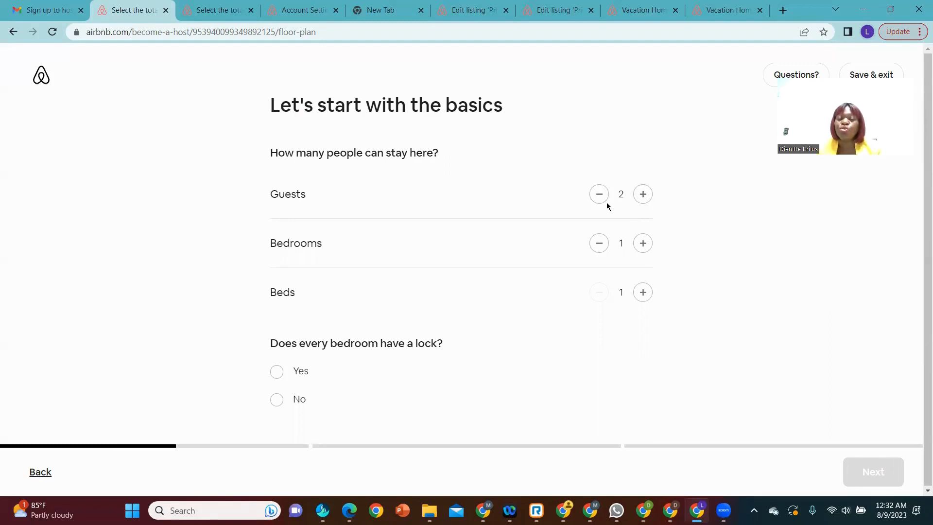
Step: Set the number of guests to 3, state that every bedroom has a lock, and continue
left_click(639, 201)
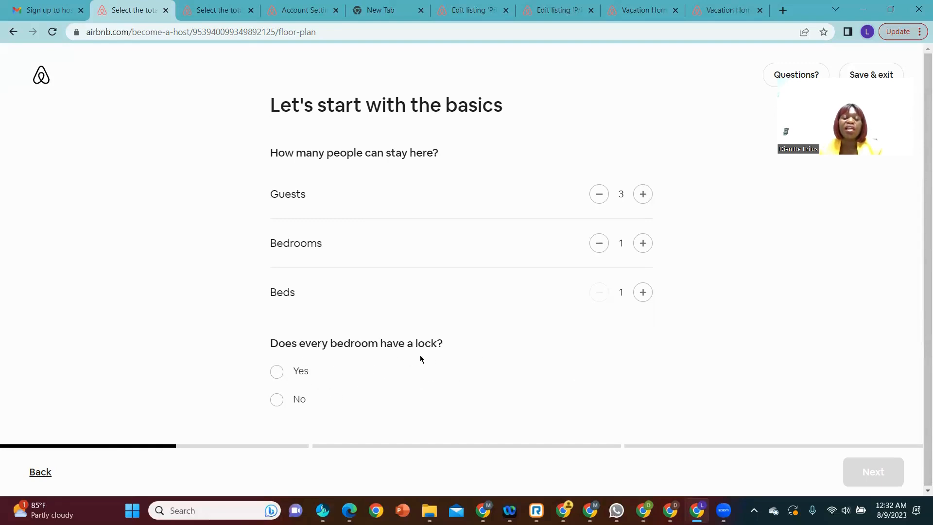
left_click(276, 375)
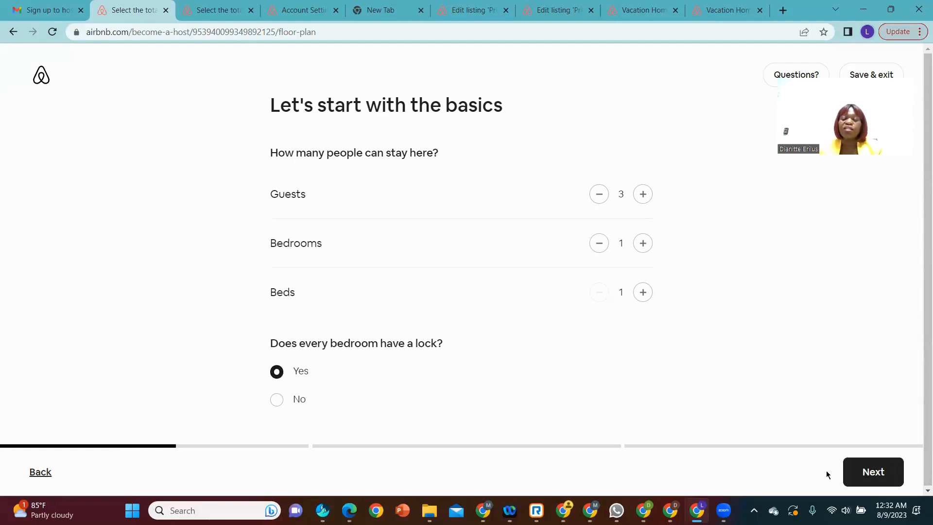
left_click(873, 473)
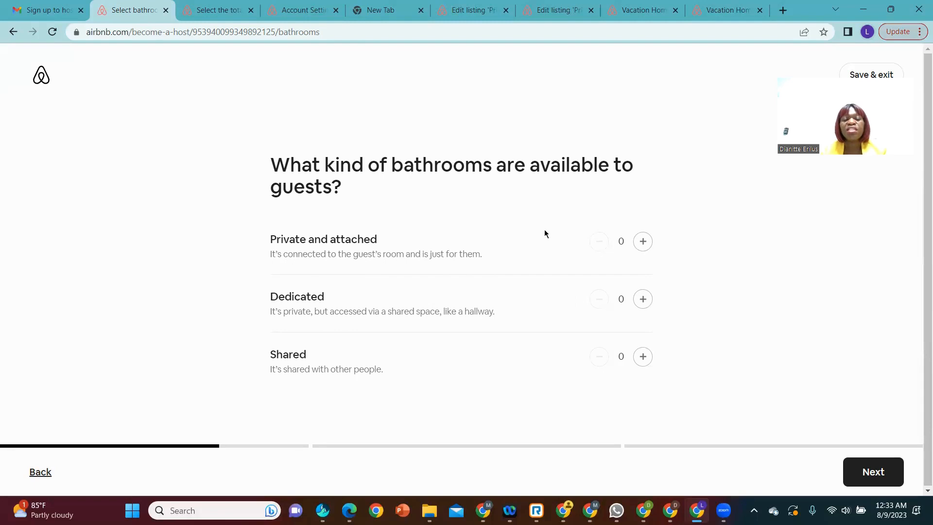
Step: Set the number of private and attached bathrooms to 1 and continue
left_click(644, 249)
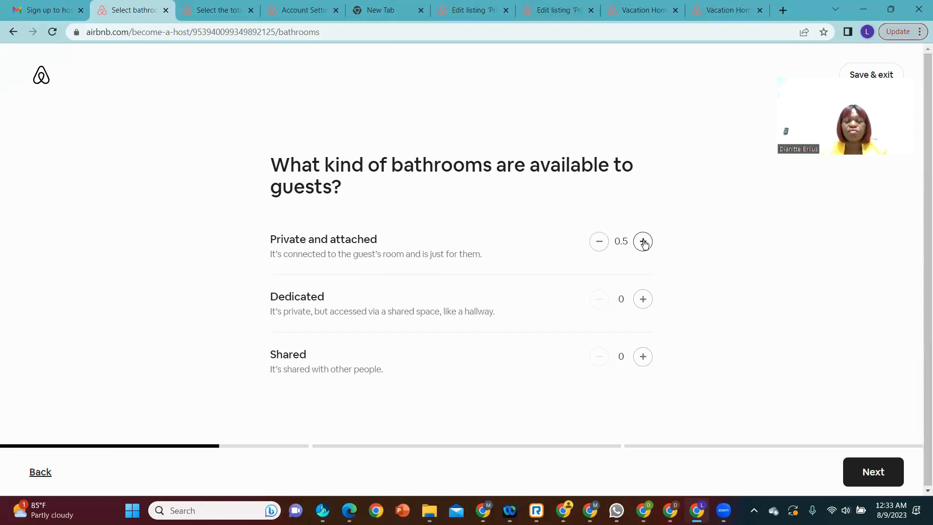
left_click(643, 242)
left_click(644, 242)
left_click(644, 242)
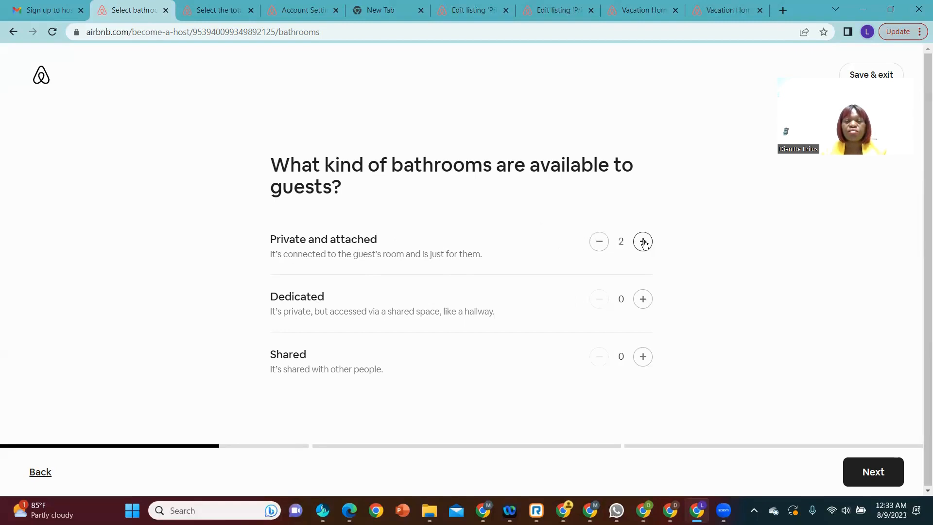
left_click(601, 242)
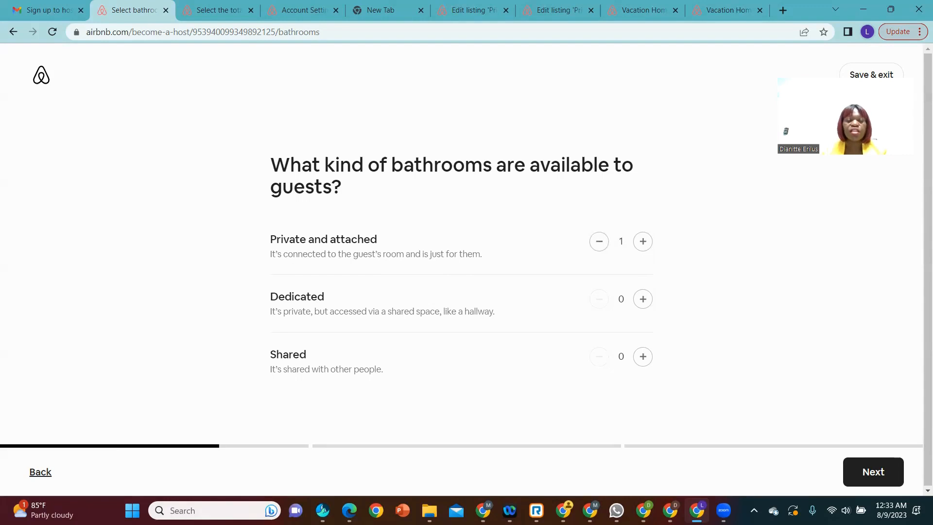
left_click(864, 475)
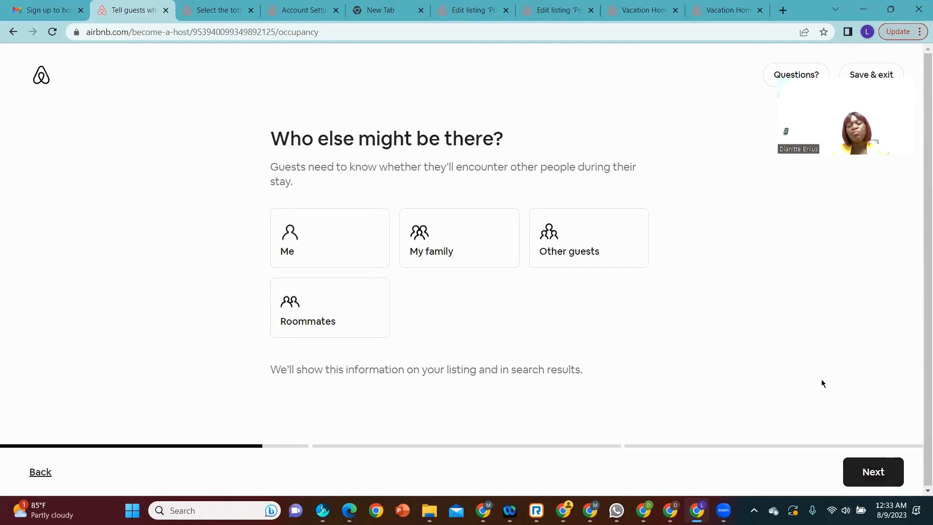
Step: State that other guests might be there and continue to the amenities page of step 2
left_click(544, 262)
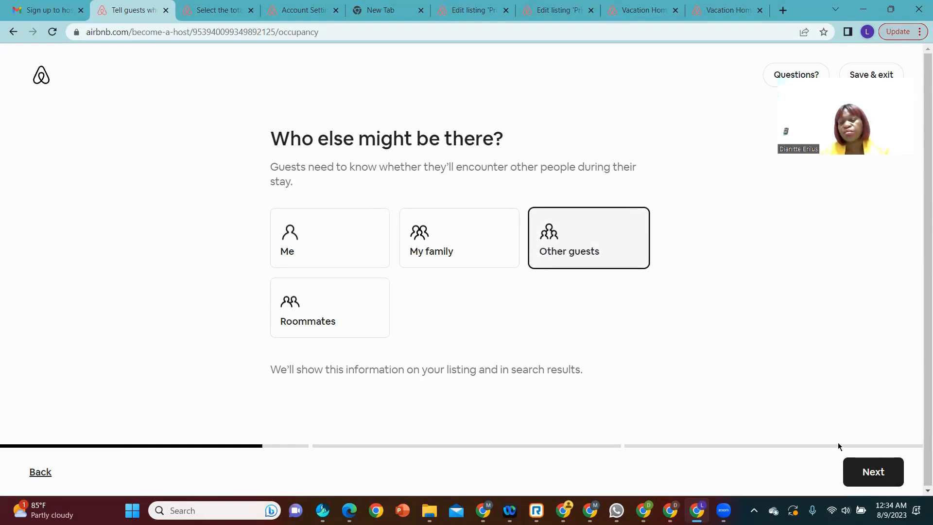
left_click(888, 477)
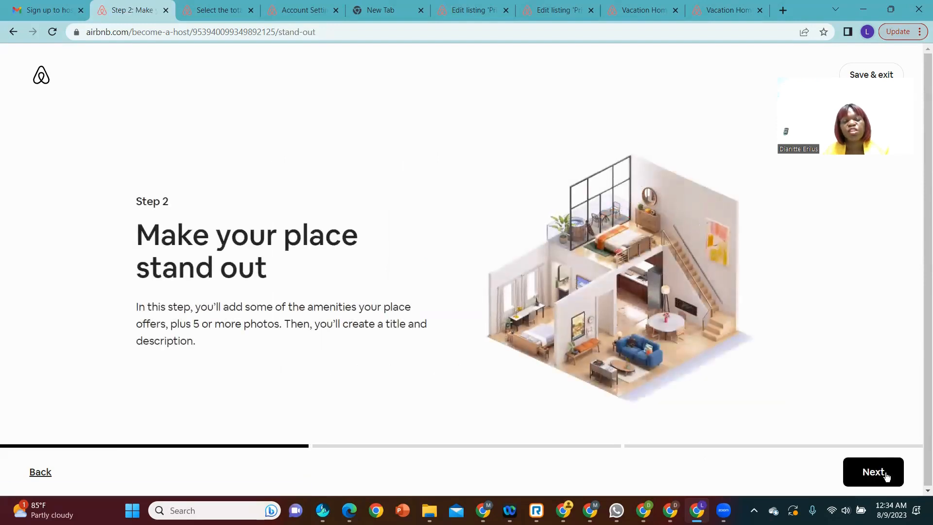
left_click(886, 477)
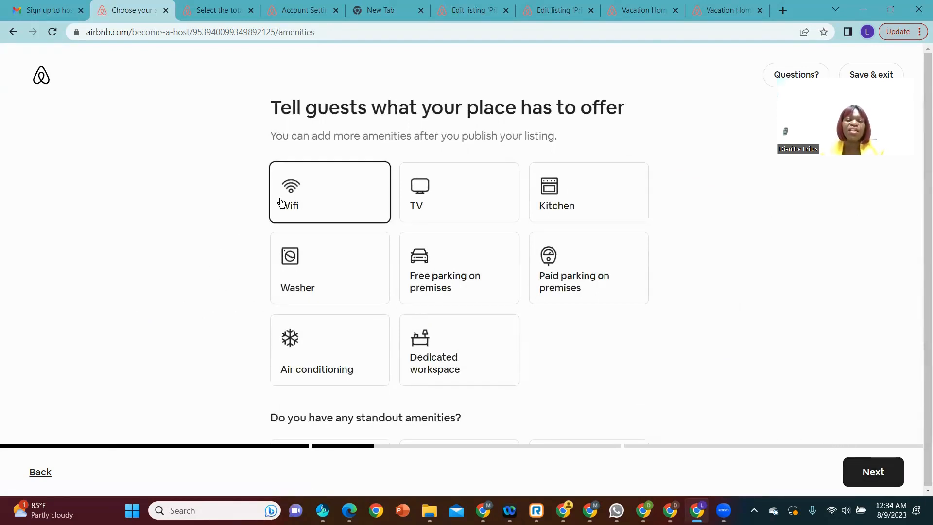
Step: Mark Wifi, TV, Kitchen, Washer and Free parking on premises as amenities the place offers
left_click(322, 202)
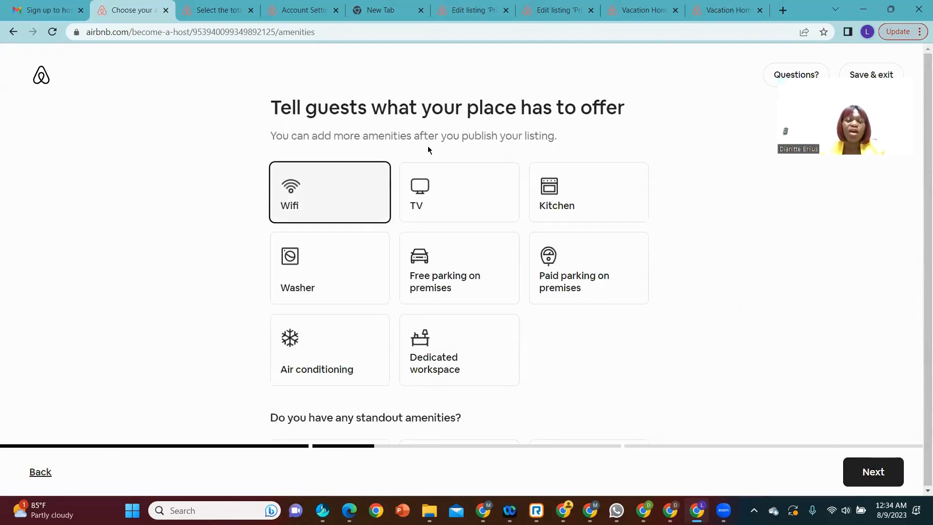
left_click(450, 210)
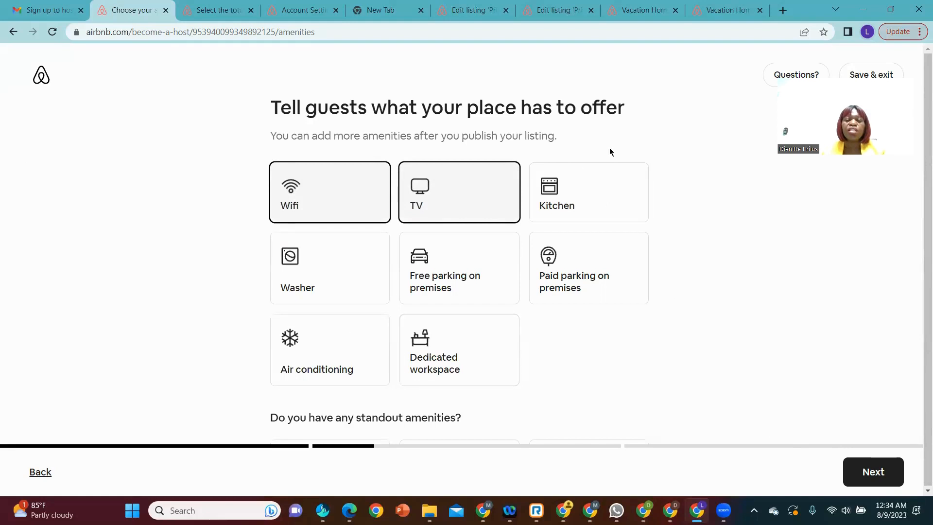
left_click(604, 196)
left_click(601, 212)
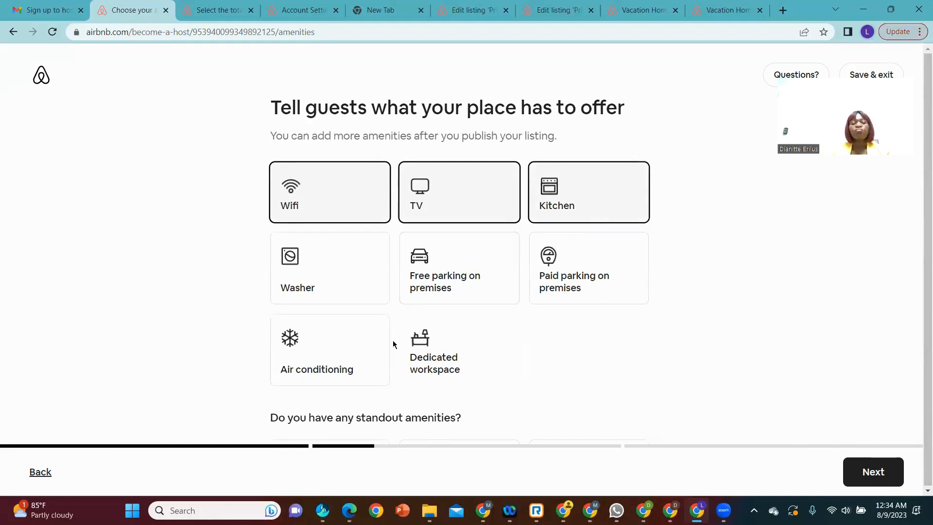
left_click(333, 280)
left_click(412, 294)
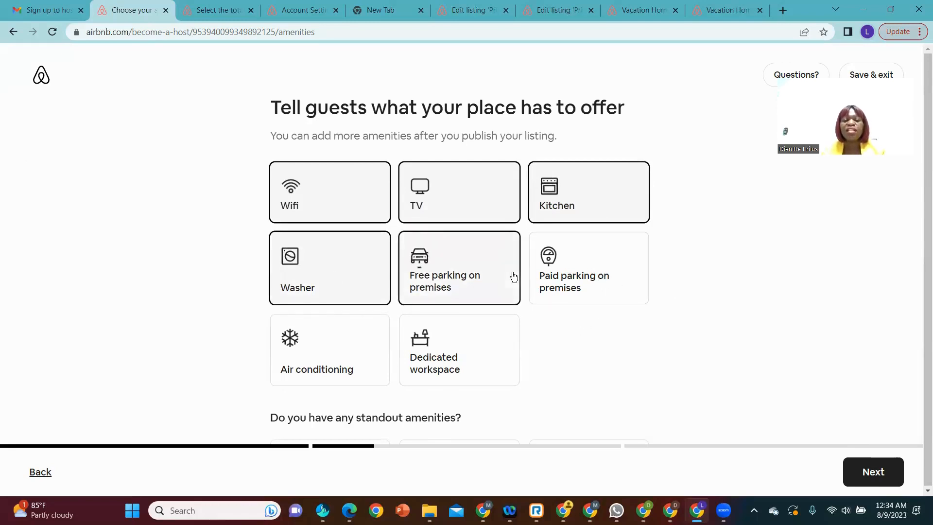
Step: Add Air conditioning and Dedicated workspace to the amenities the place offers
left_click(325, 365)
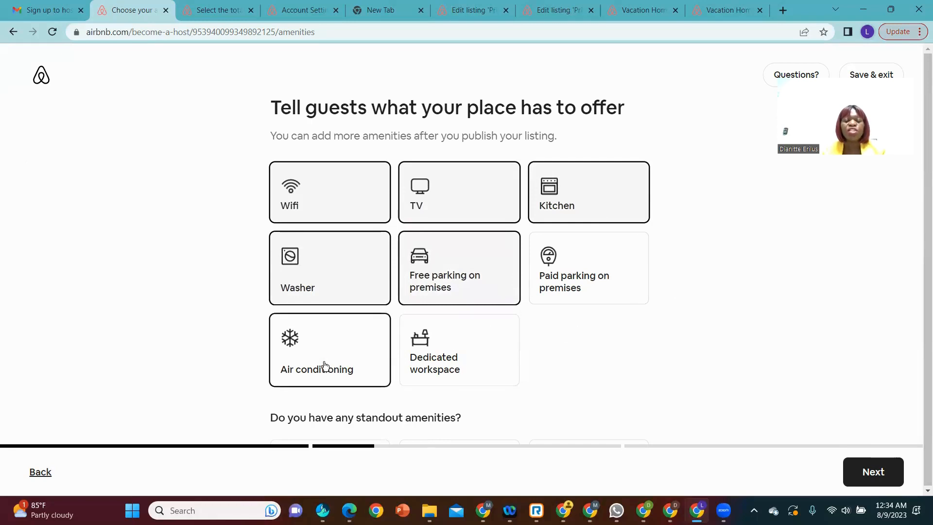
left_click(372, 372)
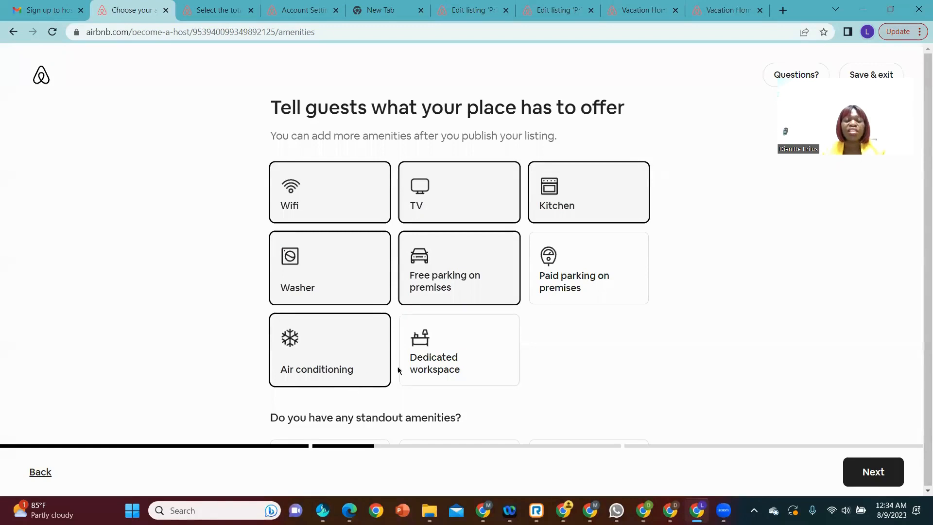
left_click(414, 363)
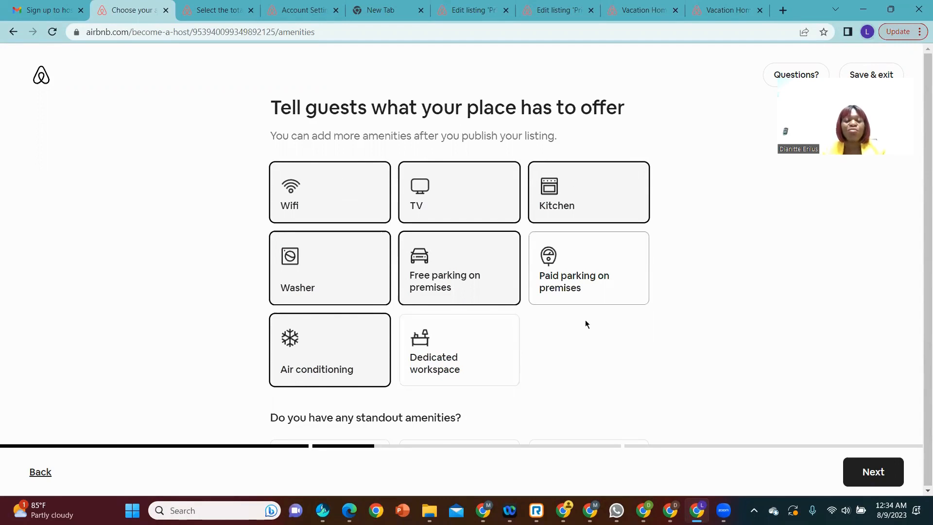
left_click(475, 385)
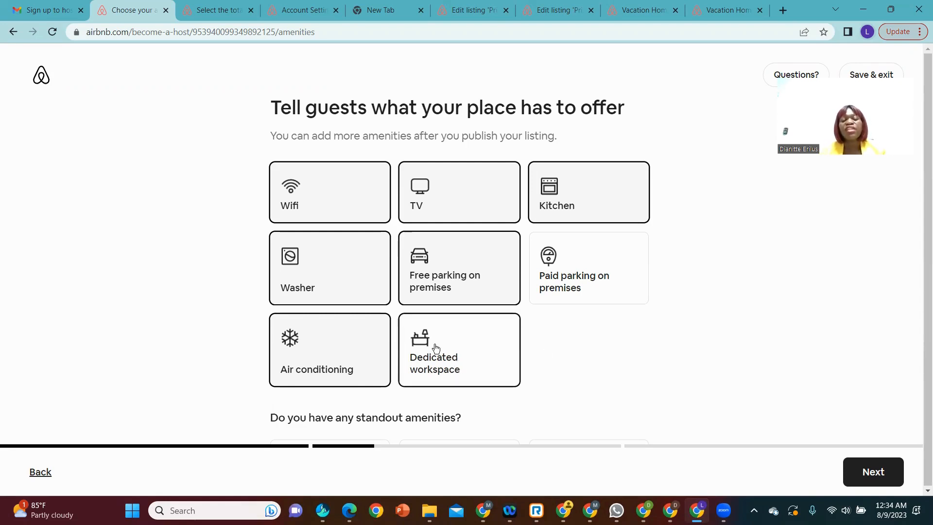
left_click(482, 381)
left_click(466, 375)
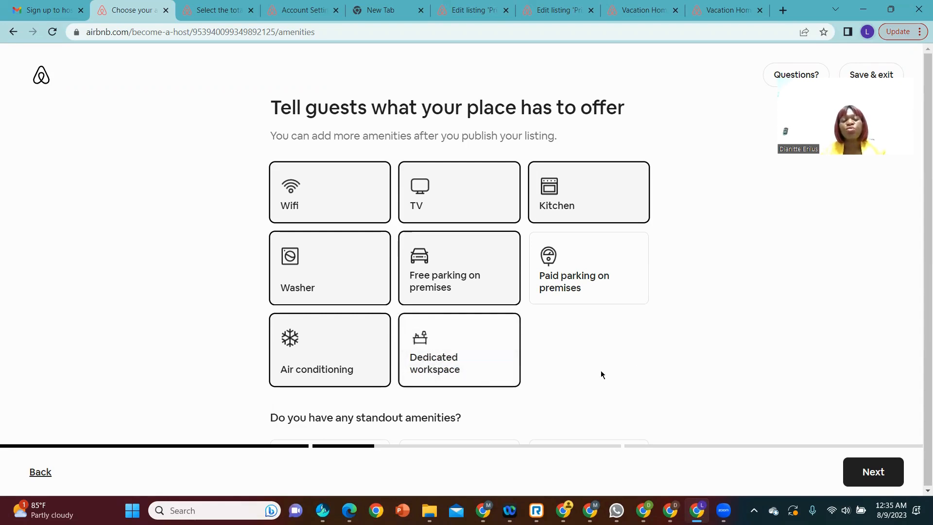
scroll(630, 358, "down", 2)
left_click(439, 227)
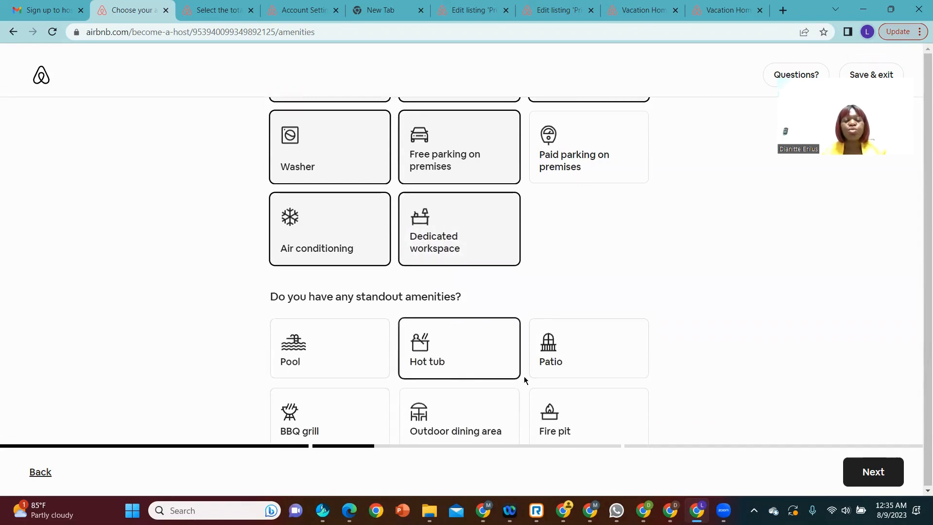
Step: Review the standout amenities, leave them all unselected, and continue to the photos page
scroll(628, 376, "down", 3)
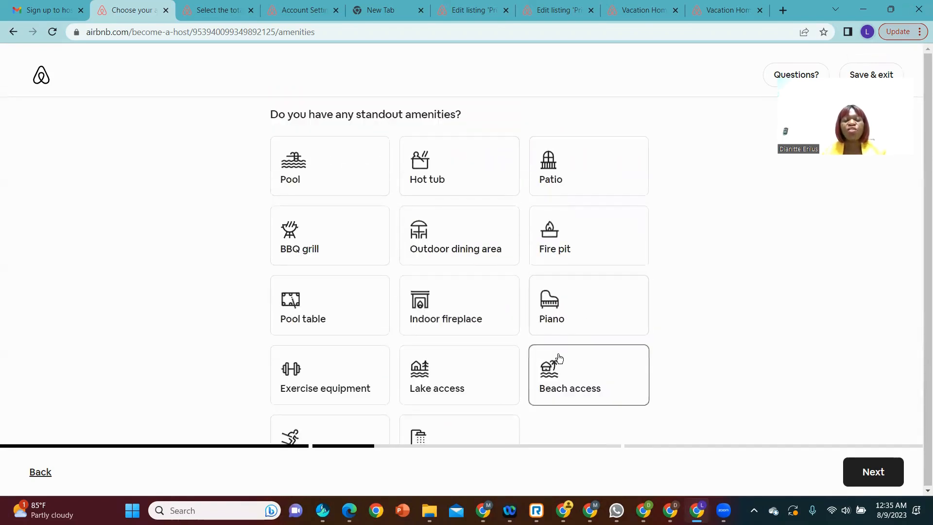
scroll(554, 339, "down", 2)
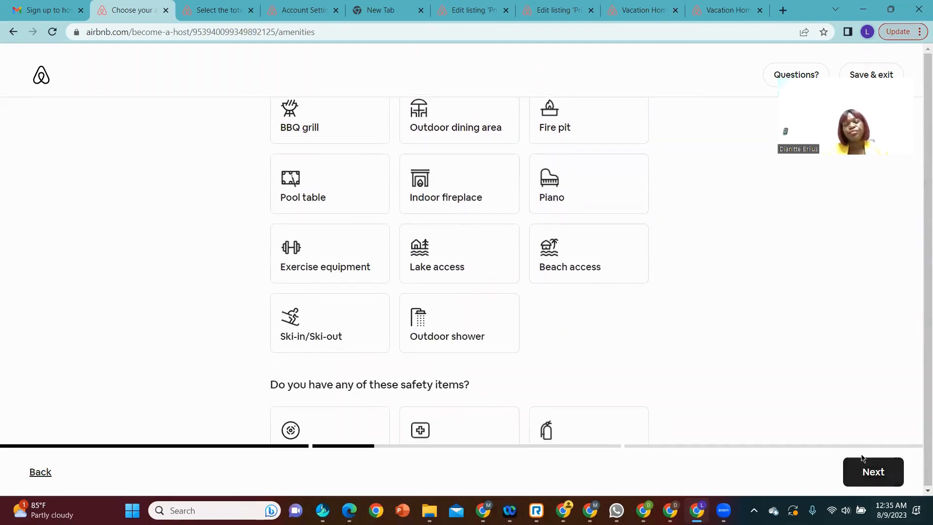
left_click(876, 475)
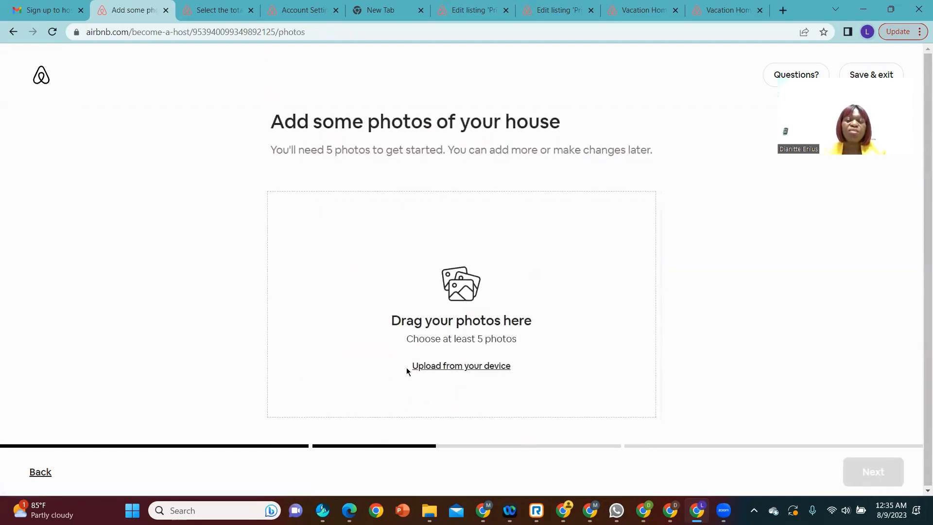
Step: Upload AIR BNB INSIDE FRIGIDAIRE from the device's recent files as the listing's first photo
left_click(429, 370)
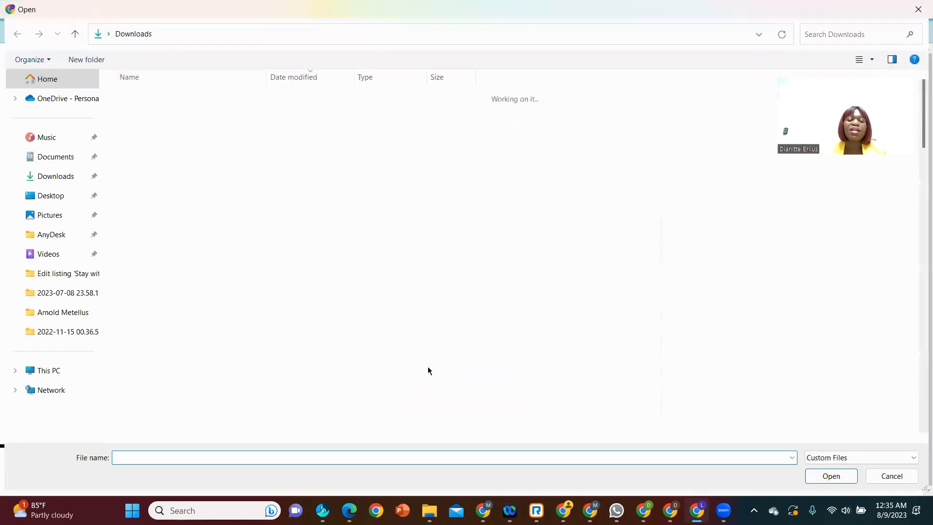
left_click(58, 78)
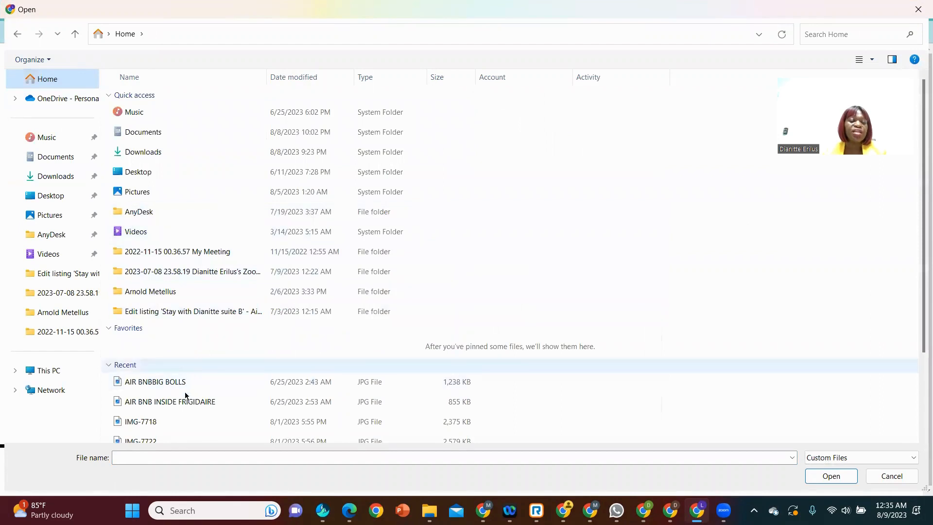
left_click(198, 403)
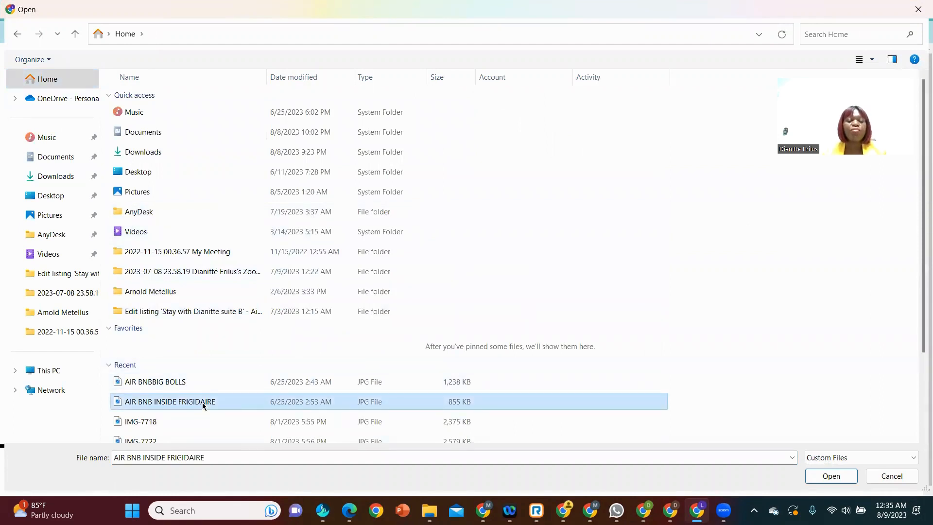
double_click(201, 400)
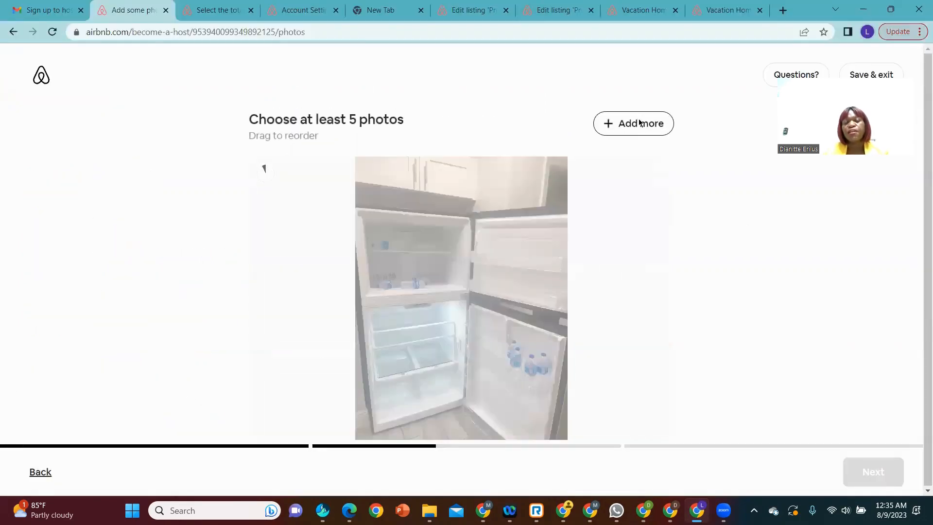
Step: Add AIR BNBBIG BOLLS from the device's recent files as the listing's second photo
scroll(589, 291, "down", 5)
left_click(607, 376)
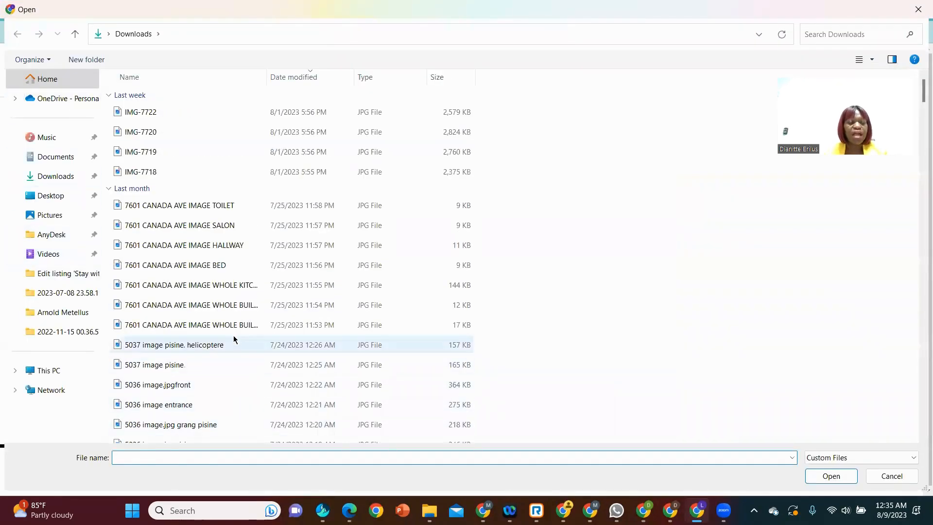
scroll(234, 339, "down", 2)
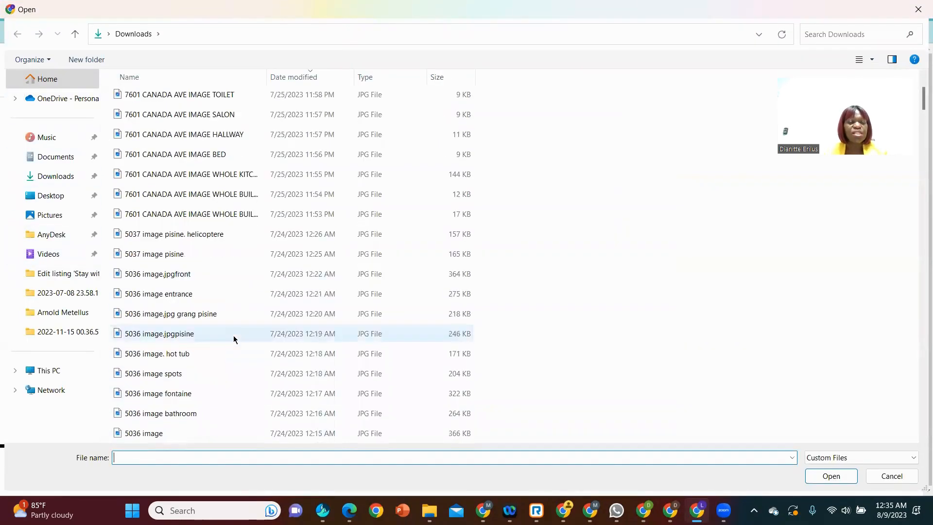
left_click(51, 81)
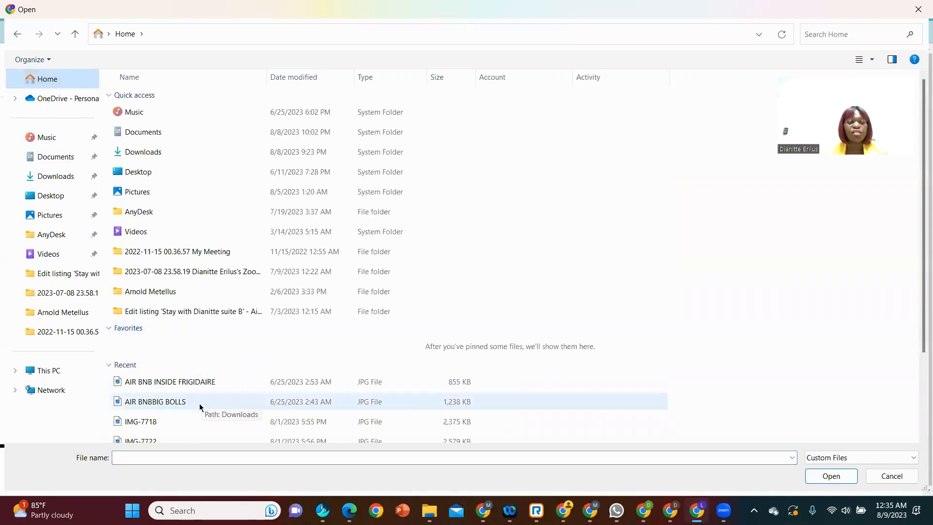
left_click(200, 403)
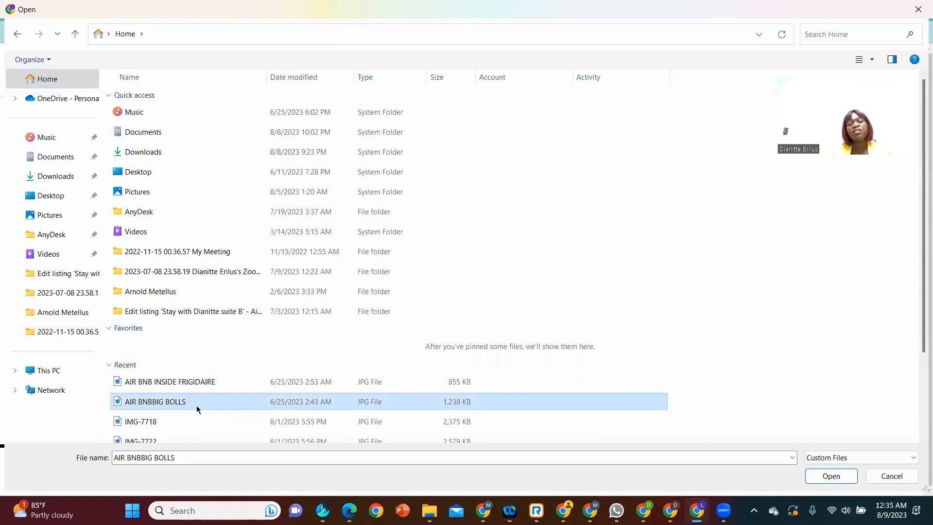
double_click(196, 404)
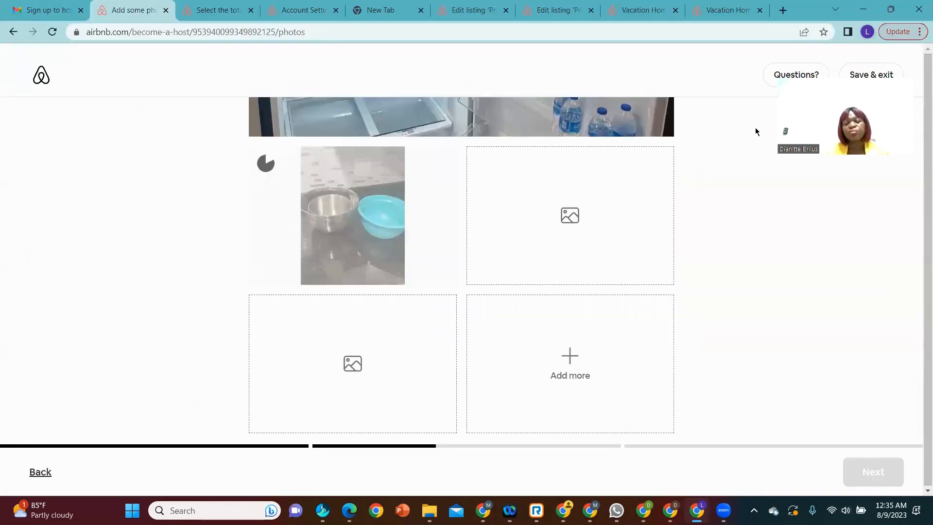
Step: Add AIR BNB INSIDE FRIGIDAIRE from the recent files again as the third photo
left_click(571, 374)
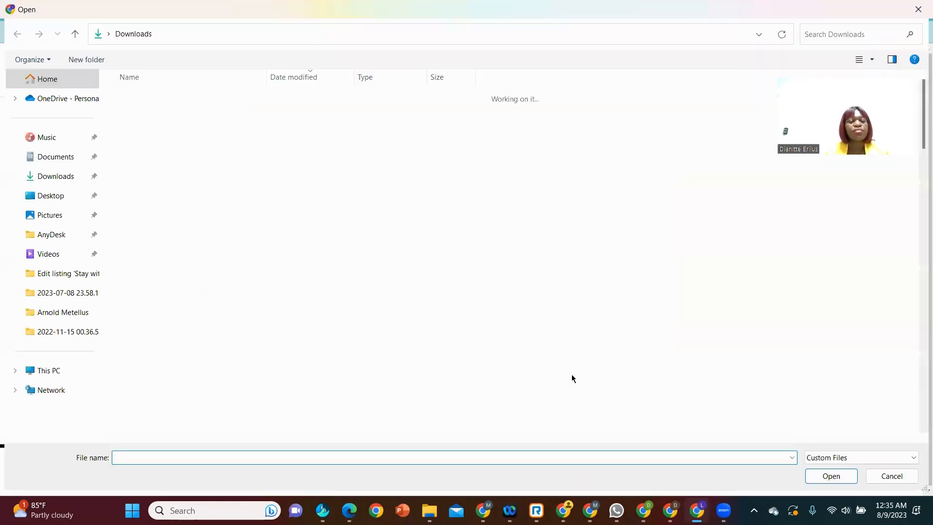
left_click(43, 85)
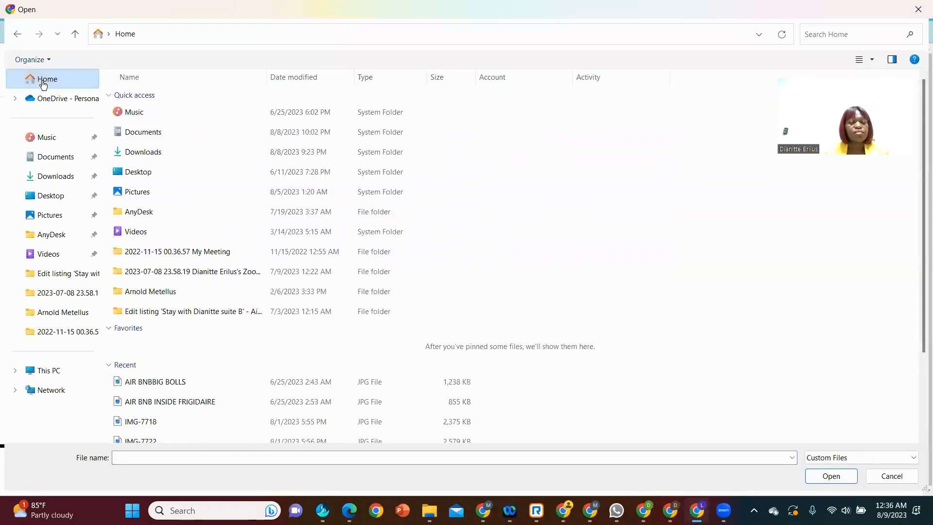
double_click(177, 404)
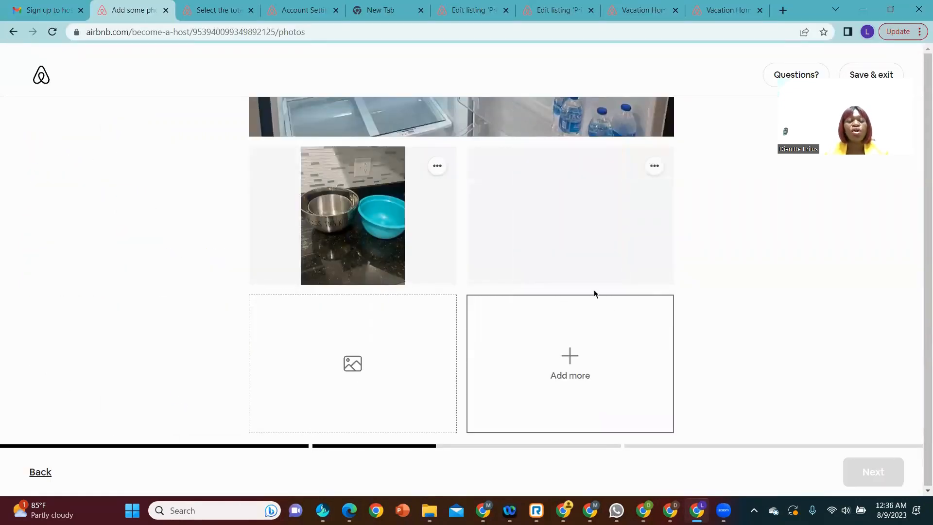
Step: Fill the fourth photo slot with AIR BNB INSIDE FRIGIDAIRE from the recent files
left_click(568, 365)
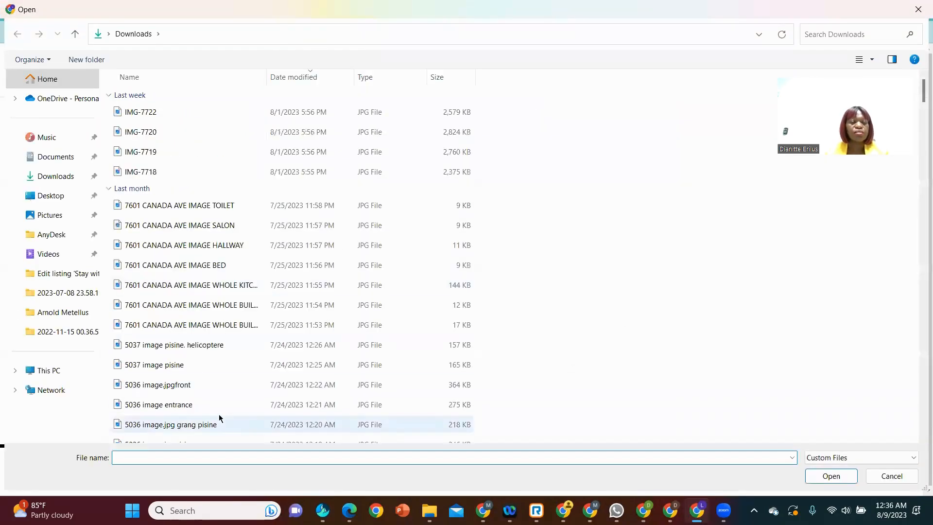
left_click(45, 79)
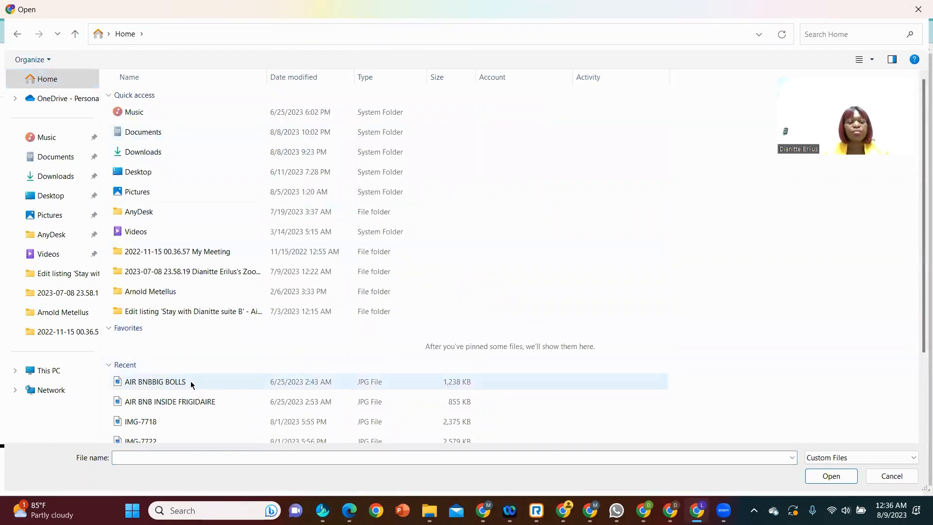
left_click(185, 384)
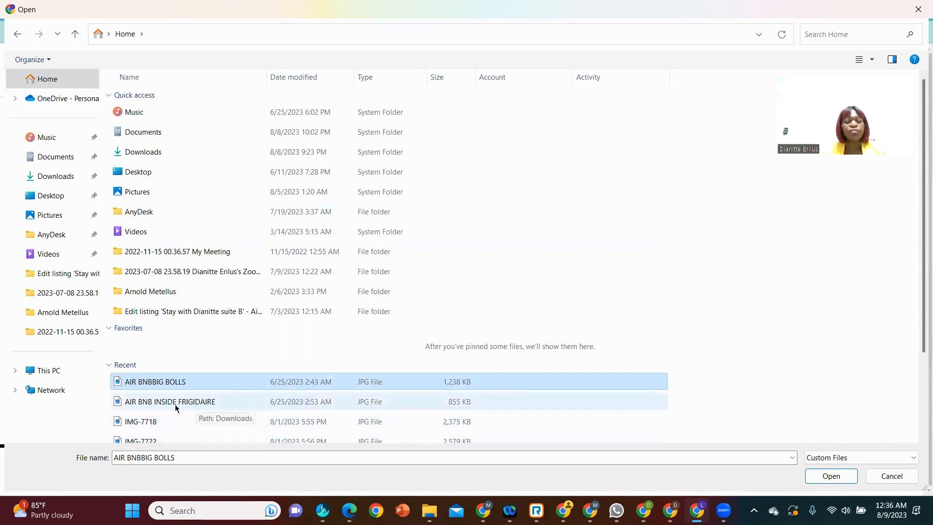
left_click(156, 403)
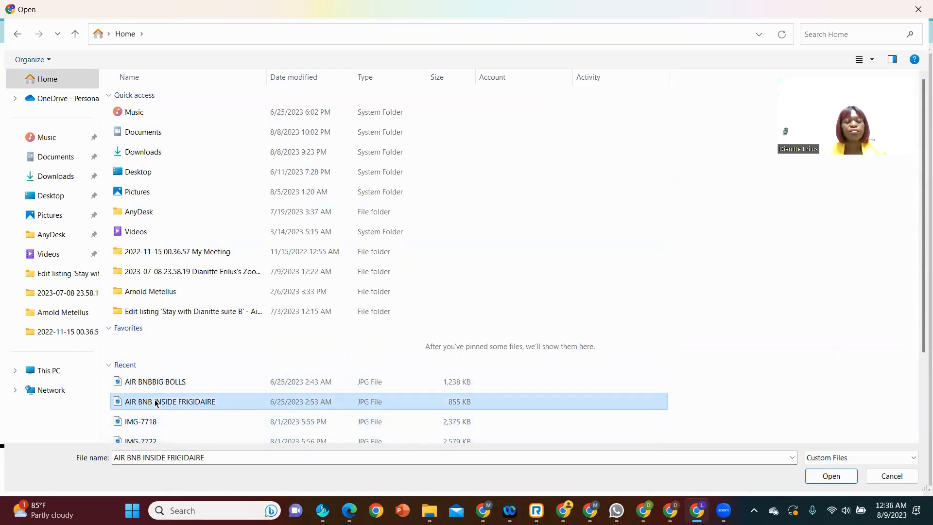
double_click(156, 402)
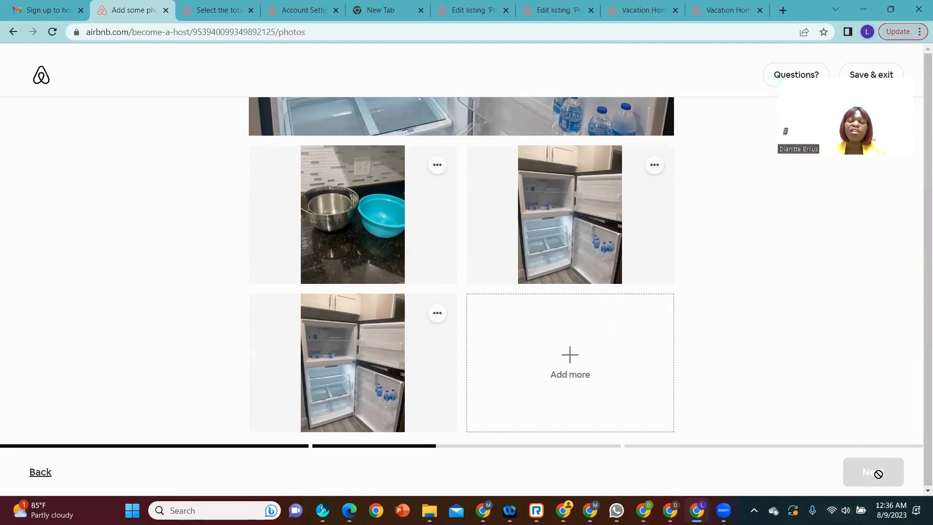
Step: Add AIR BNB INSIDE FRIGIDAIRE from the device's recent files as the listing's fifth photo
left_click(571, 365)
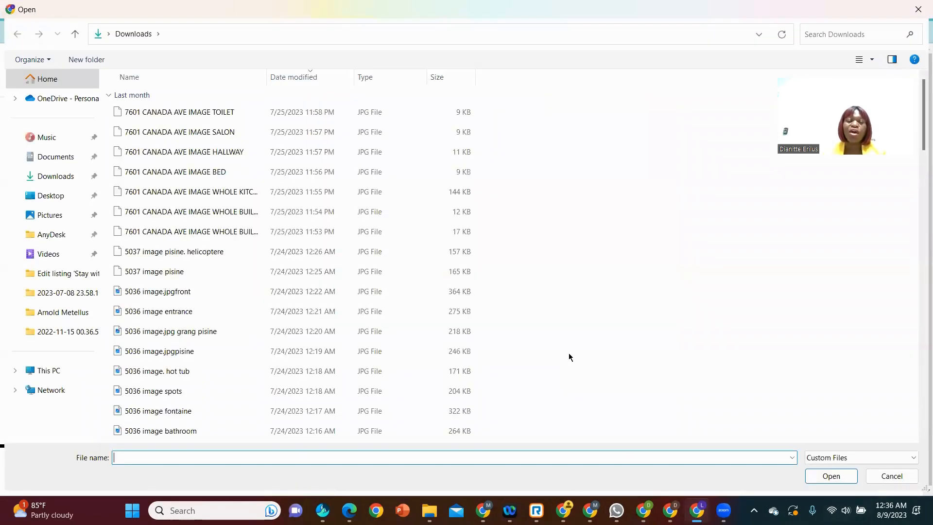
left_click(34, 87)
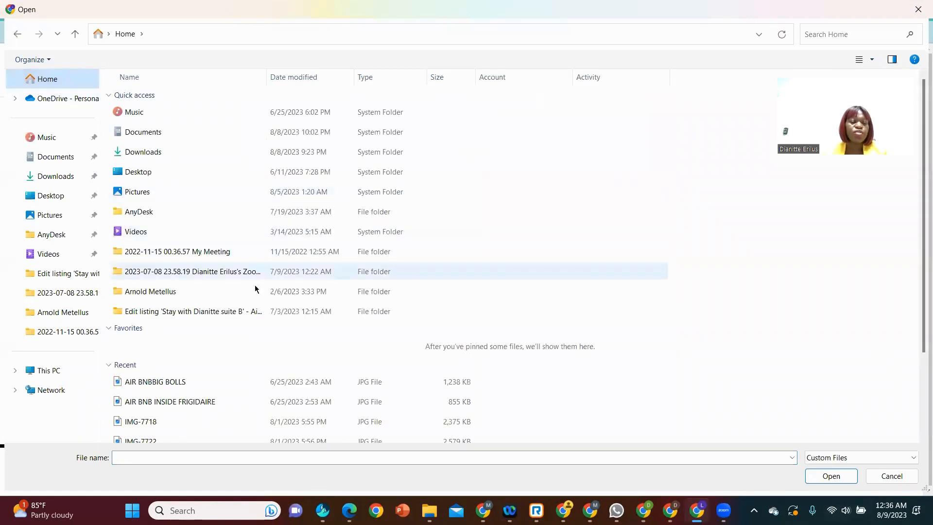
double_click(210, 400)
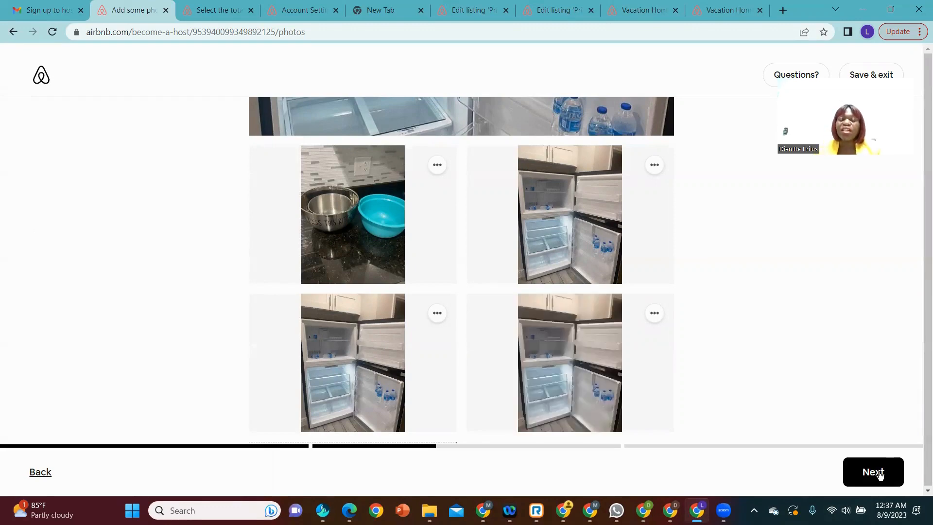
Step: Look over the uploaded photos and the last photo's editing options, and continue to the listing title
scroll(598, 318, "up", 6)
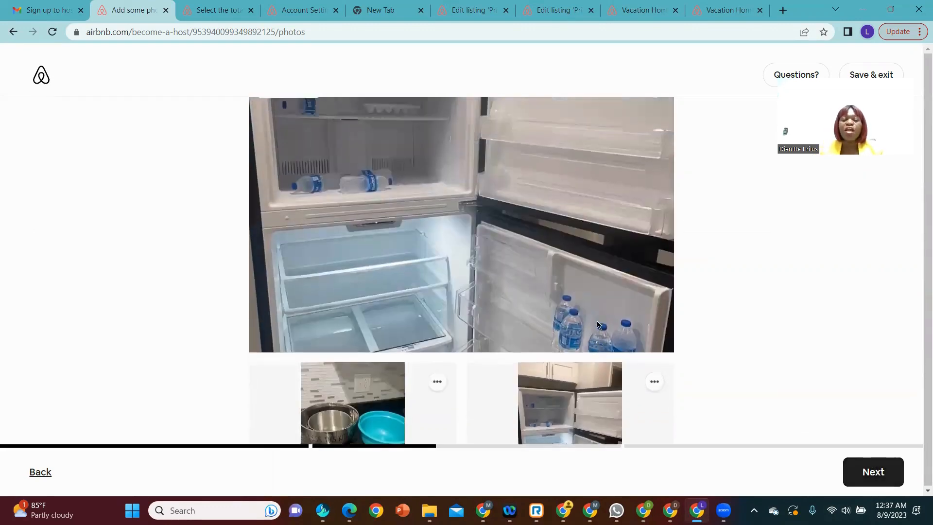
scroll(597, 340, "down", 6)
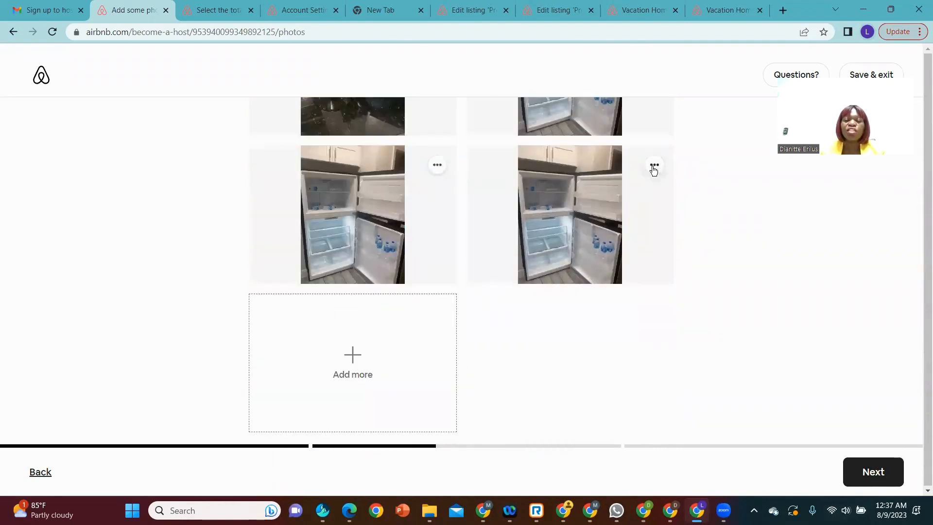
left_click(652, 166)
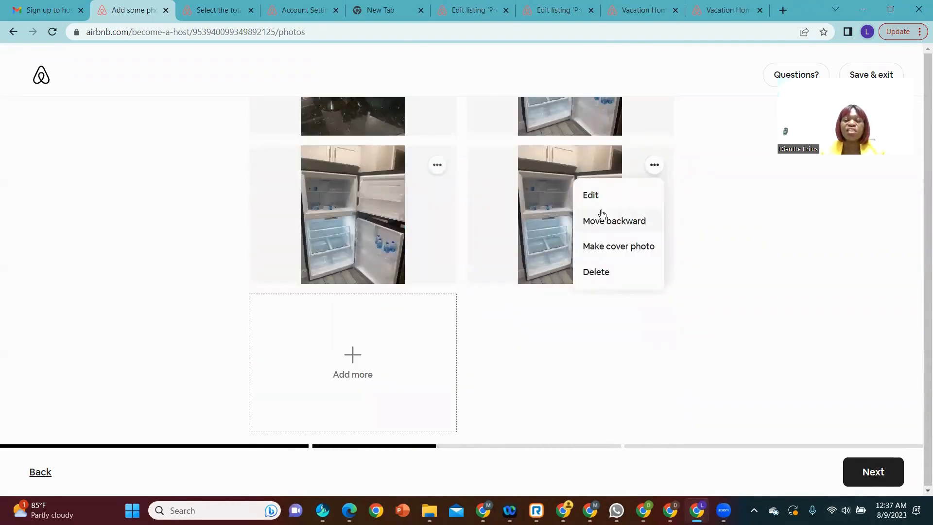
left_click(877, 474)
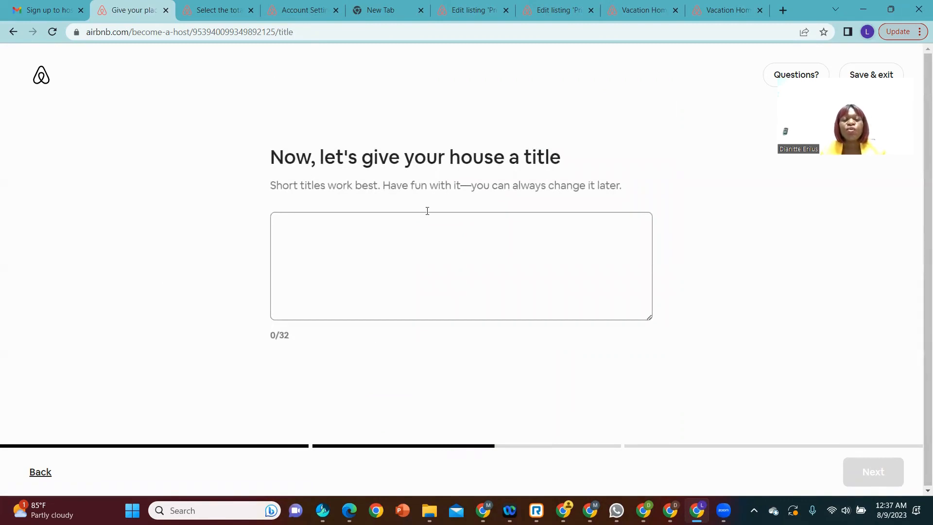
Step: Title the listing "Room in Orlando" and continue to the house highlights
left_click(405, 267)
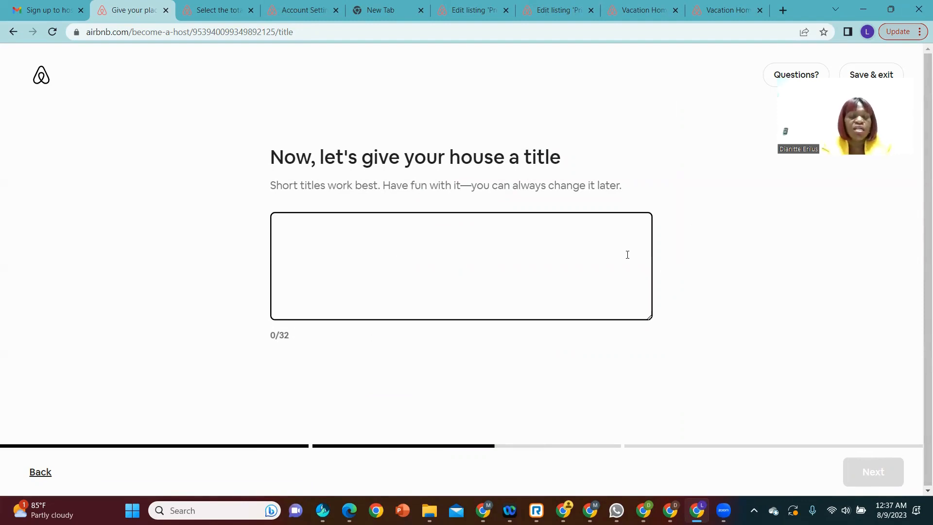
type("R")
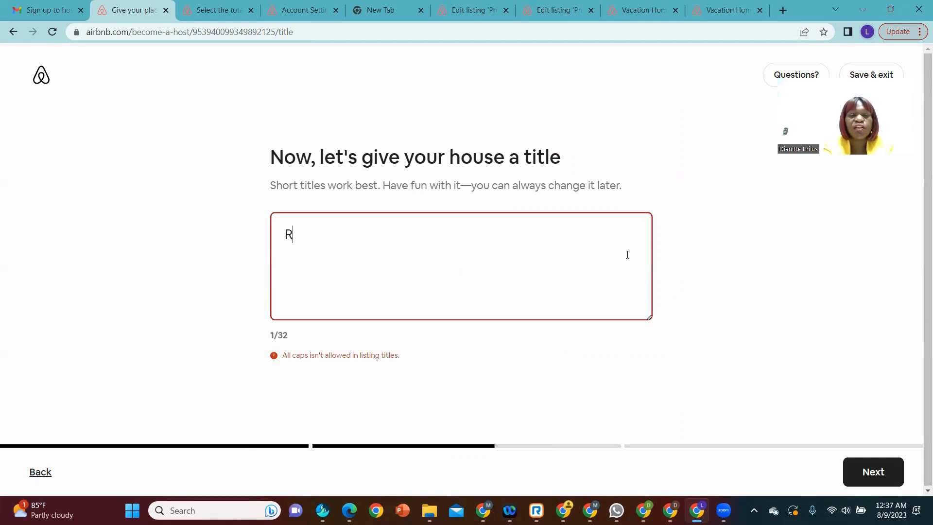
type("oo")
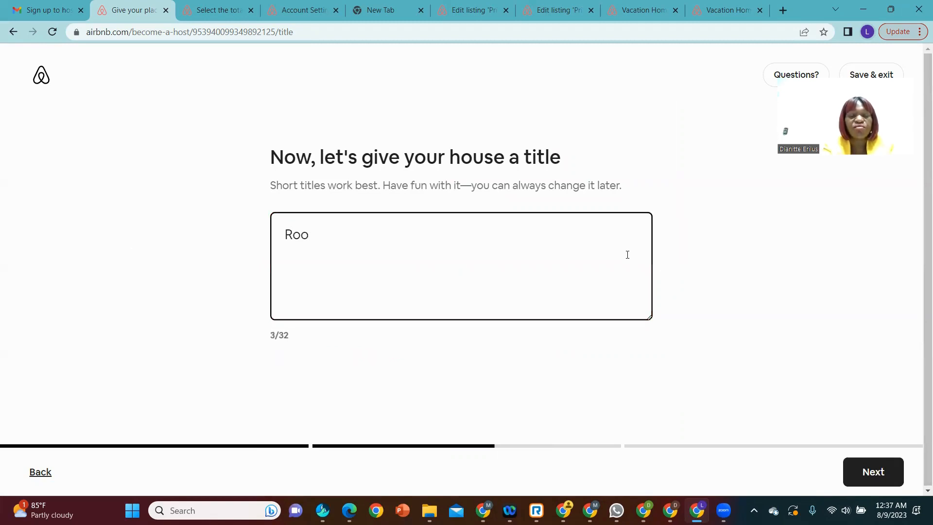
type("m in")
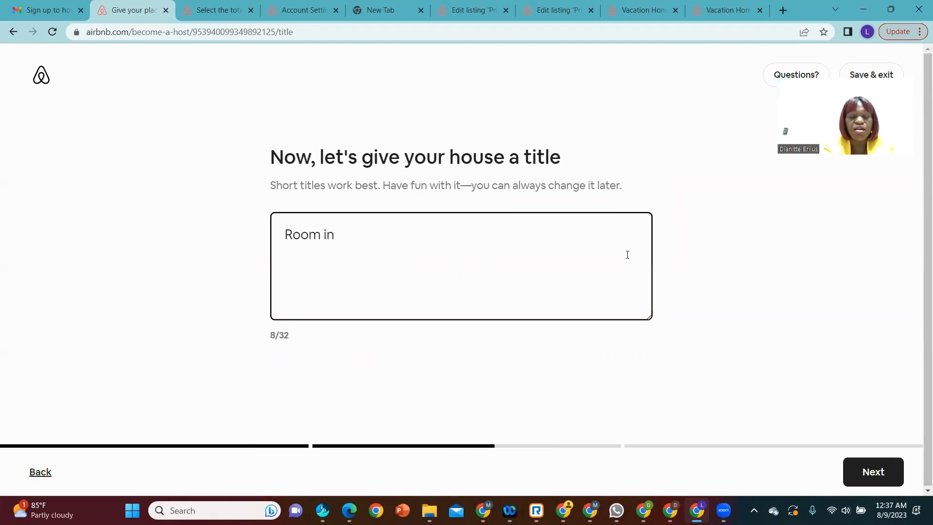
type(" Or")
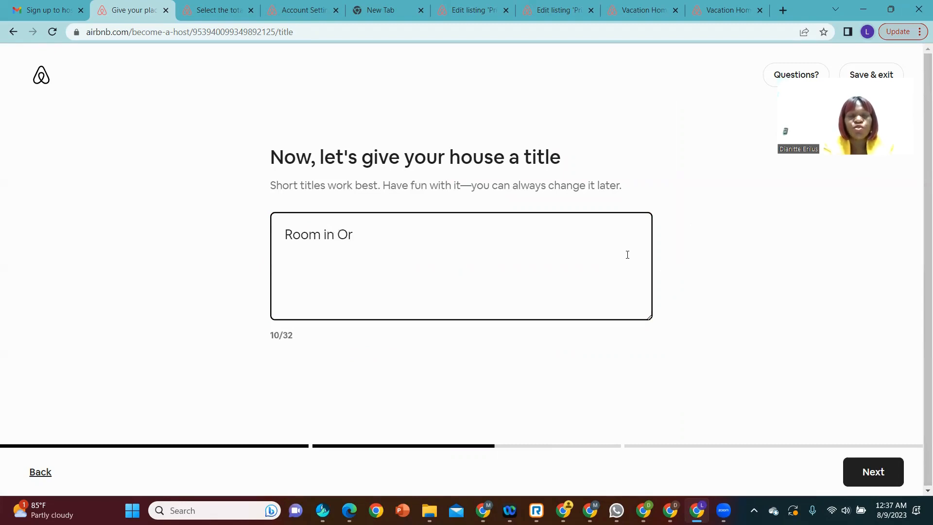
type("l")
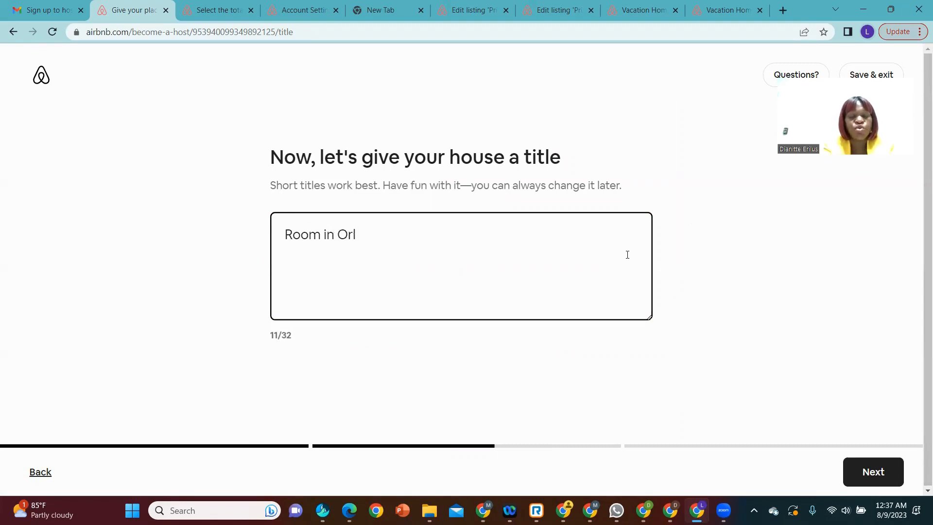
type("a")
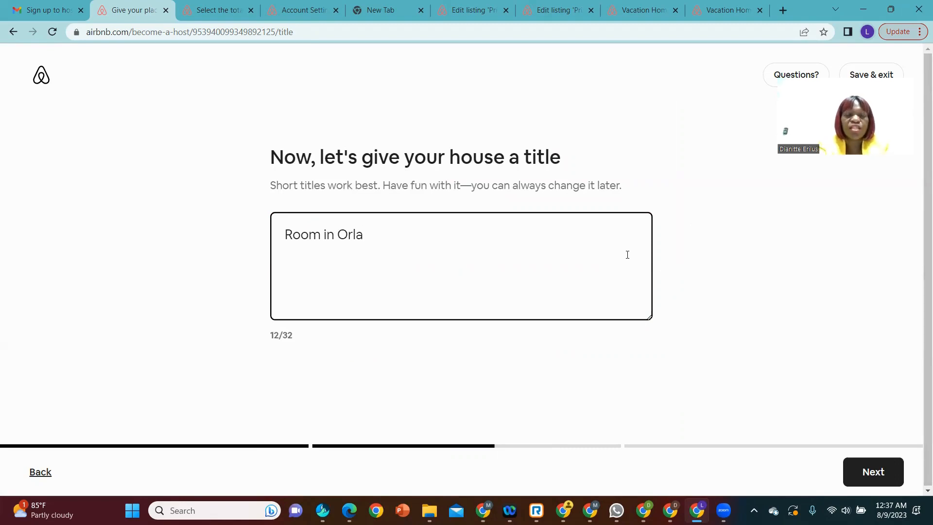
type("n d")
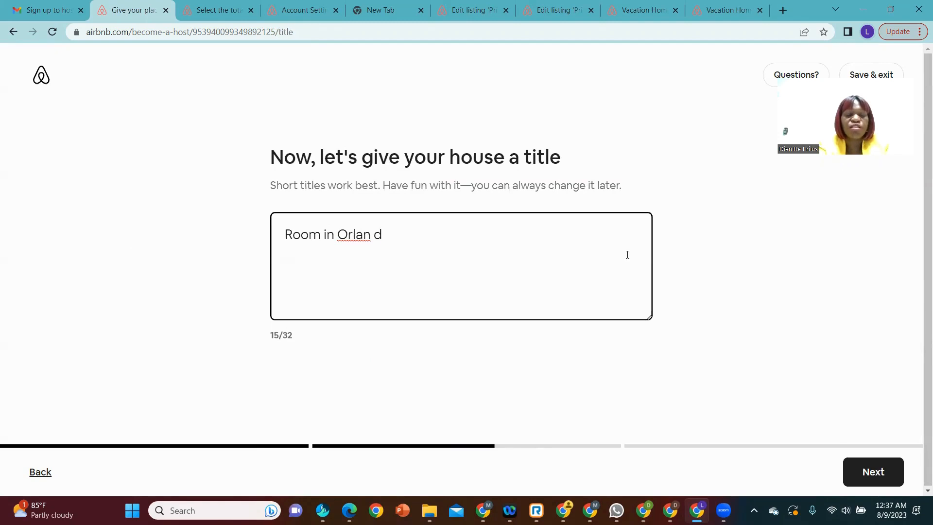
key("BackSpace")
key("BackSpace")
type("do")
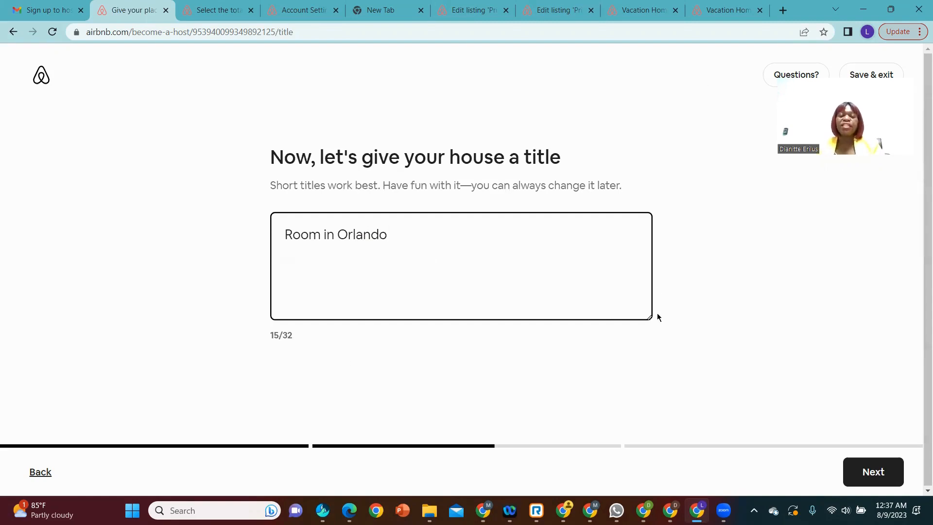
left_click(868, 471)
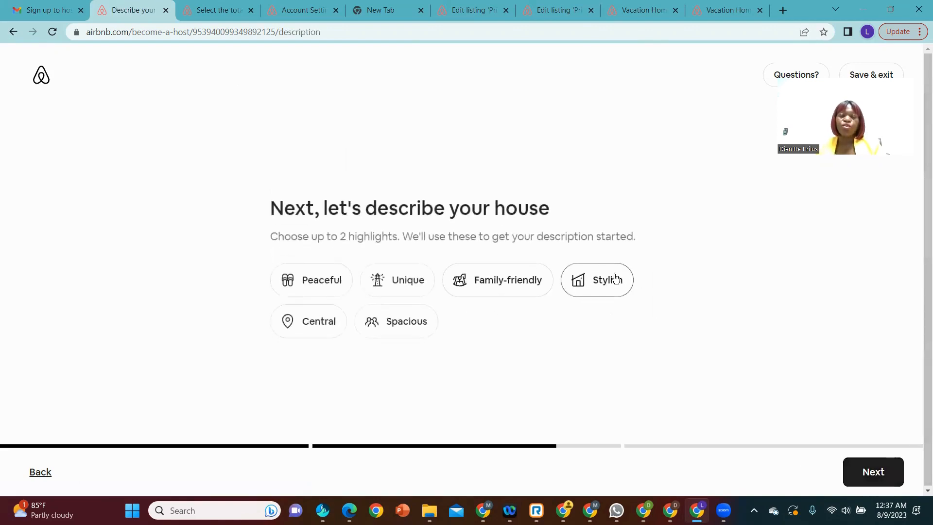
Step: Choose Stylish as the house highlight and accept the suggested description unchanged
left_click(588, 296)
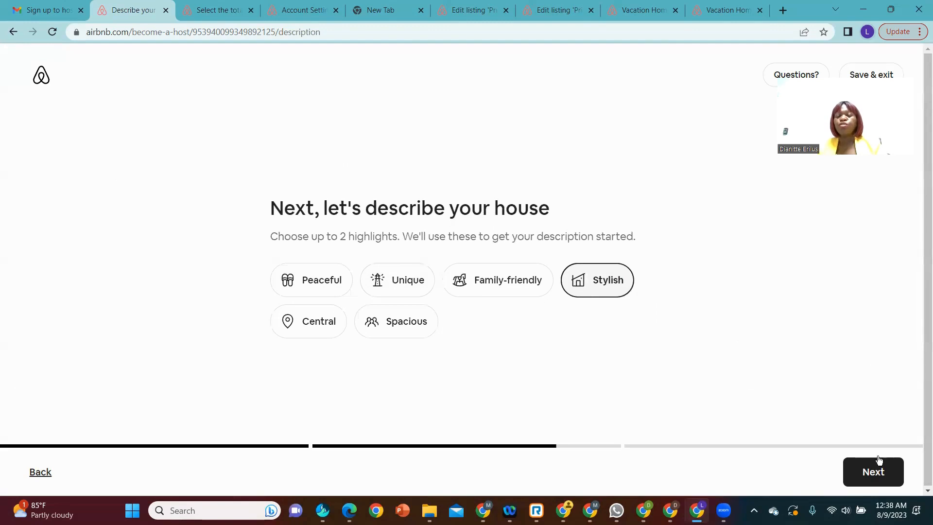
left_click(886, 470)
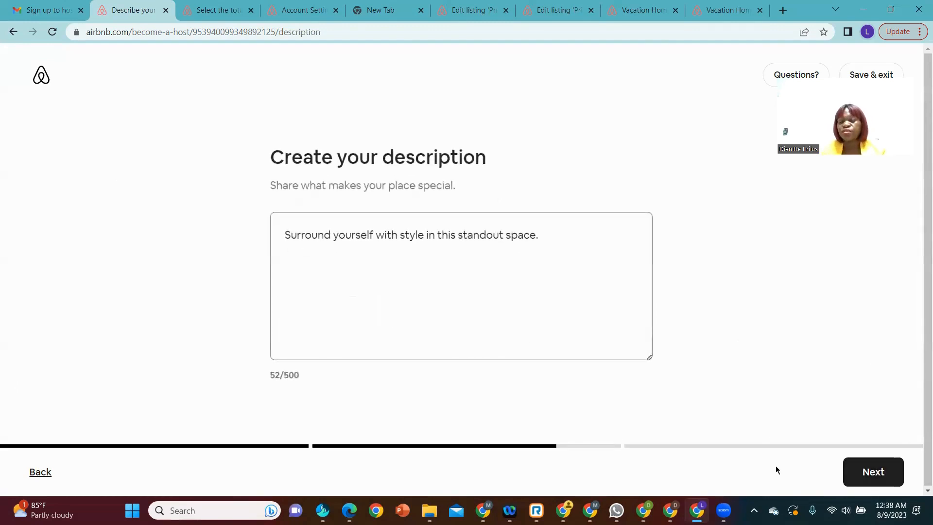
left_click(880, 475)
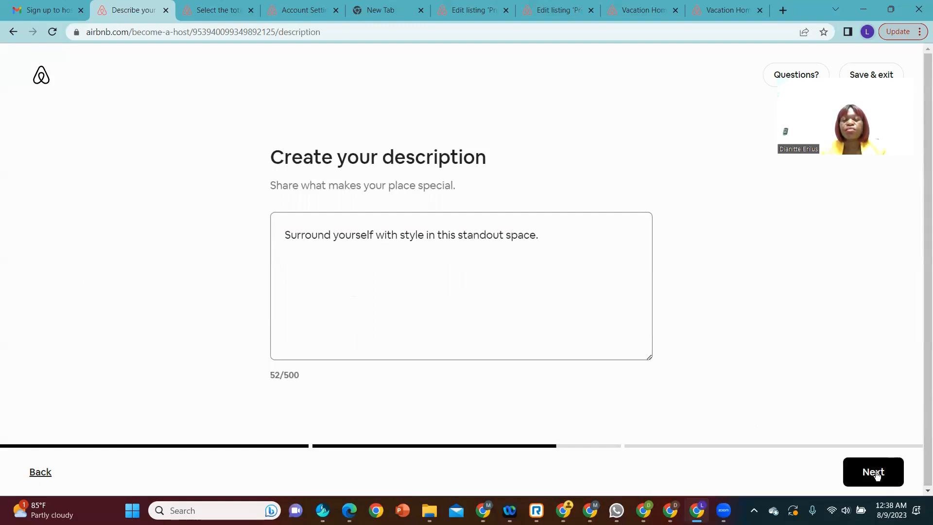
left_click(877, 476)
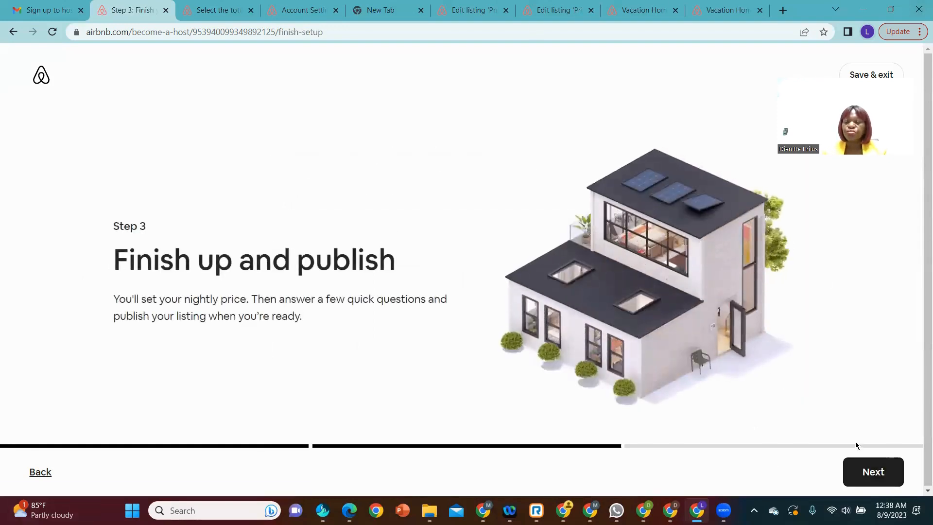
Step: Compare prices of similar listings on the map and accept the suggested nightly price of $38
left_click(870, 474)
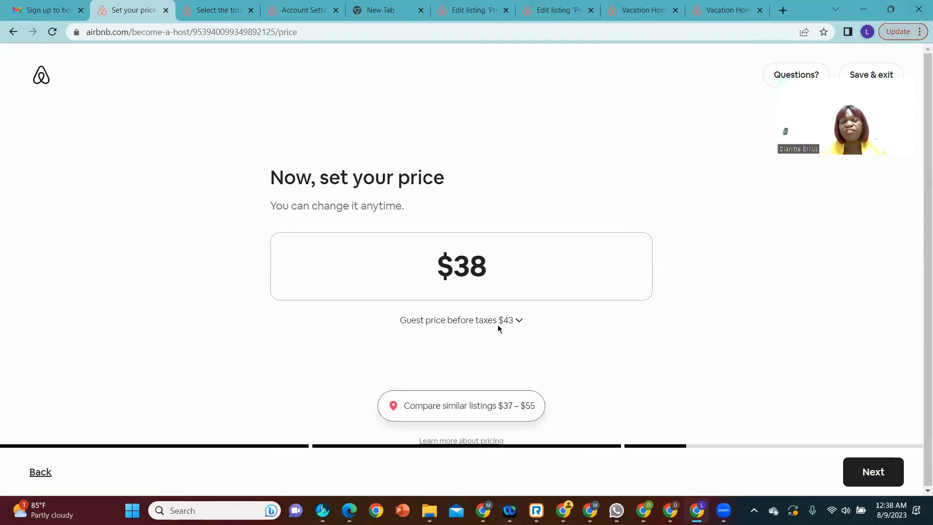
scroll(516, 323, "down", 1)
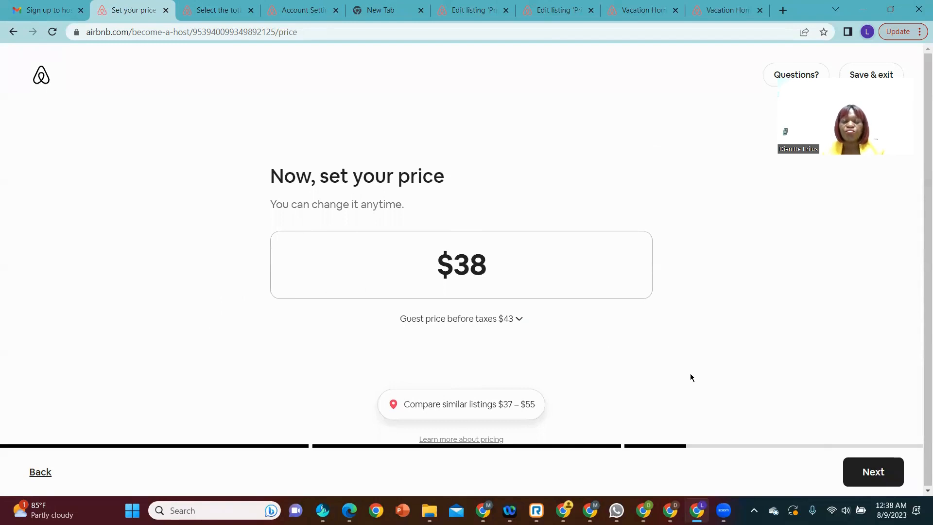
left_click(430, 407)
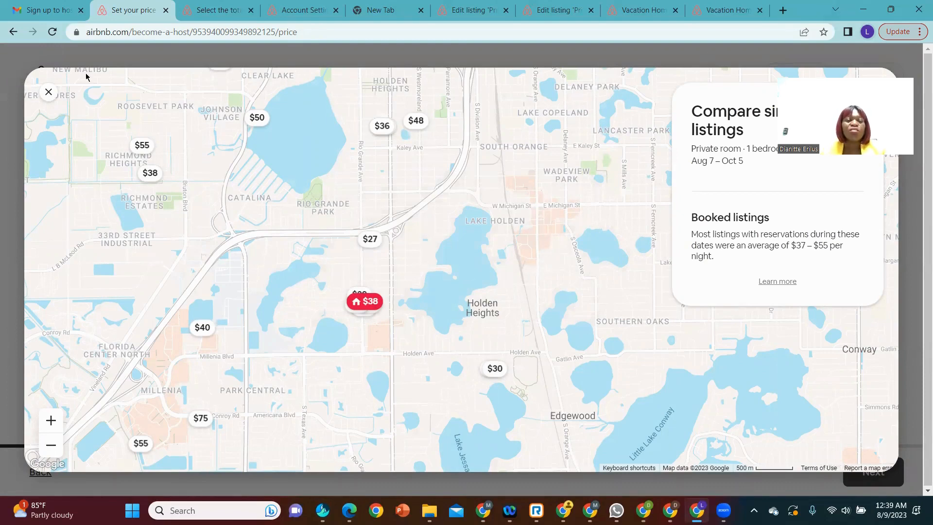
left_click(50, 93)
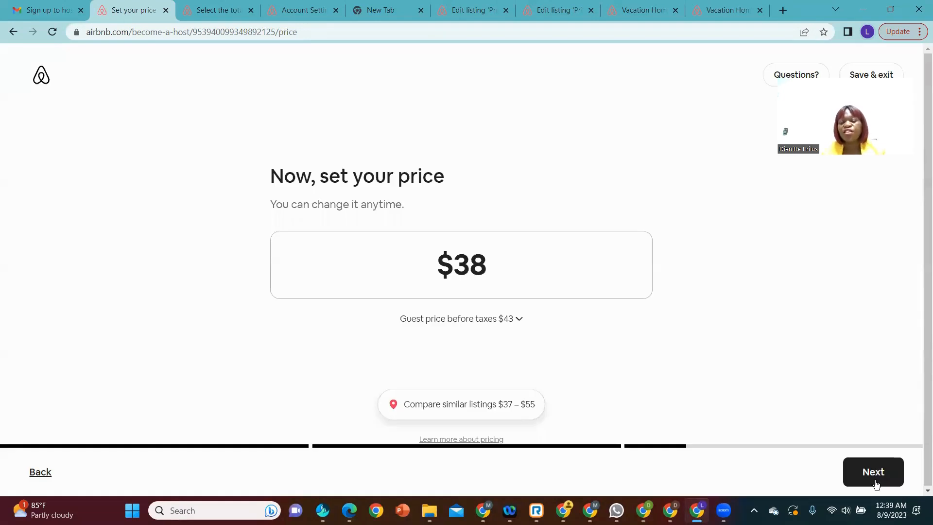
left_click(876, 476)
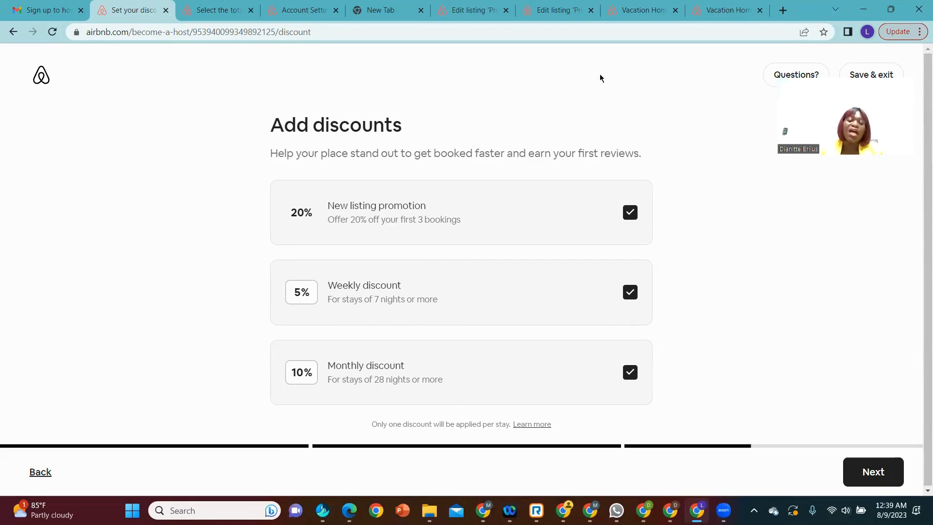
Step: Keep the new listing, weekly and monthly discounts enabled, and continue to the publishing review with all safety disclosures unselected
left_click(629, 220)
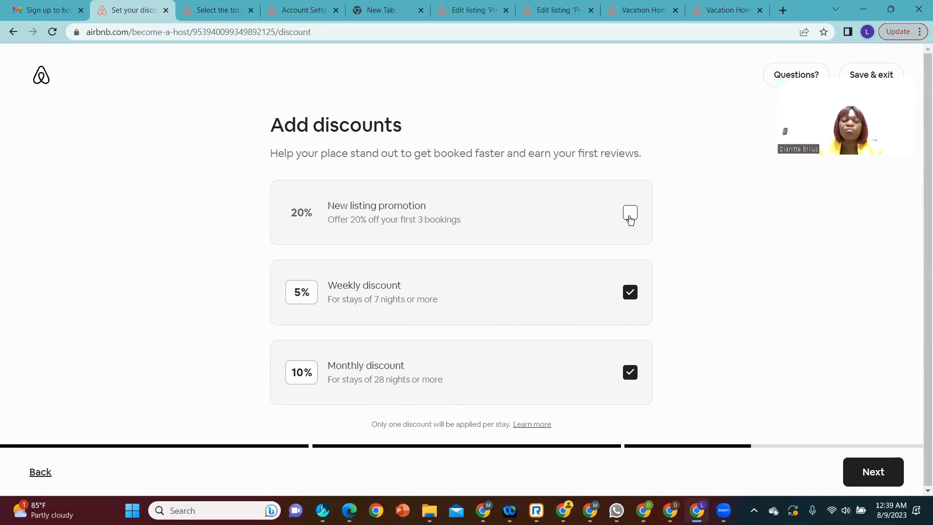
left_click(630, 220)
left_click(879, 471)
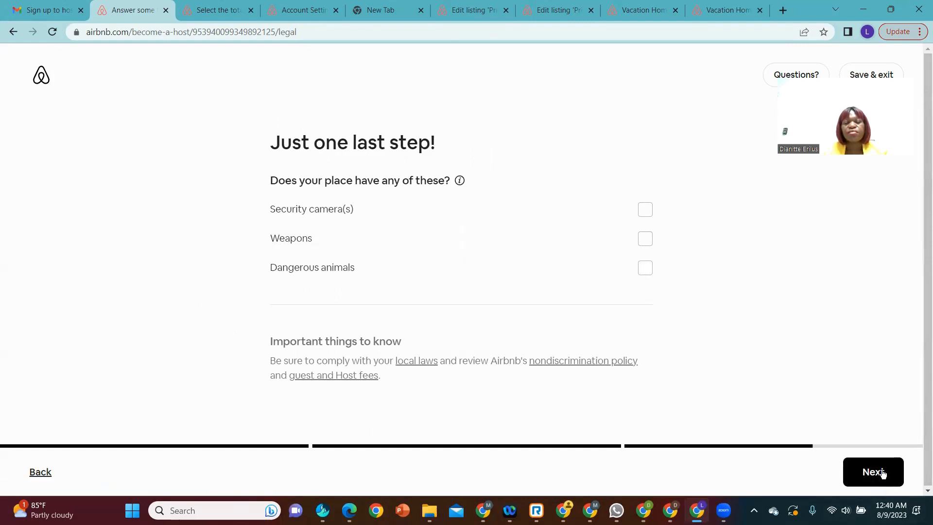
left_click(866, 473)
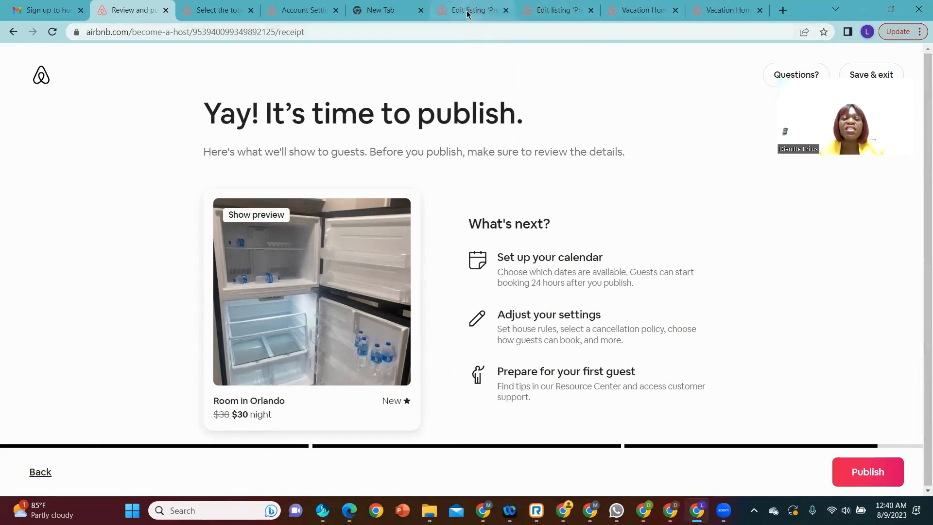
Step: Review the safety considerations and property info of the existing "Private room / bathroom in Orlando suite A" listing, and save the page
mouse_move(468, 14)
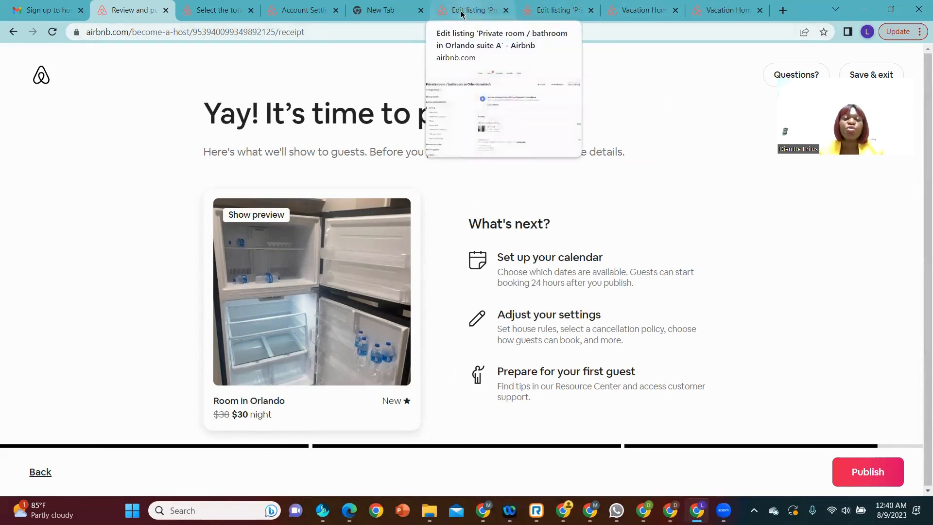
left_click(462, 14)
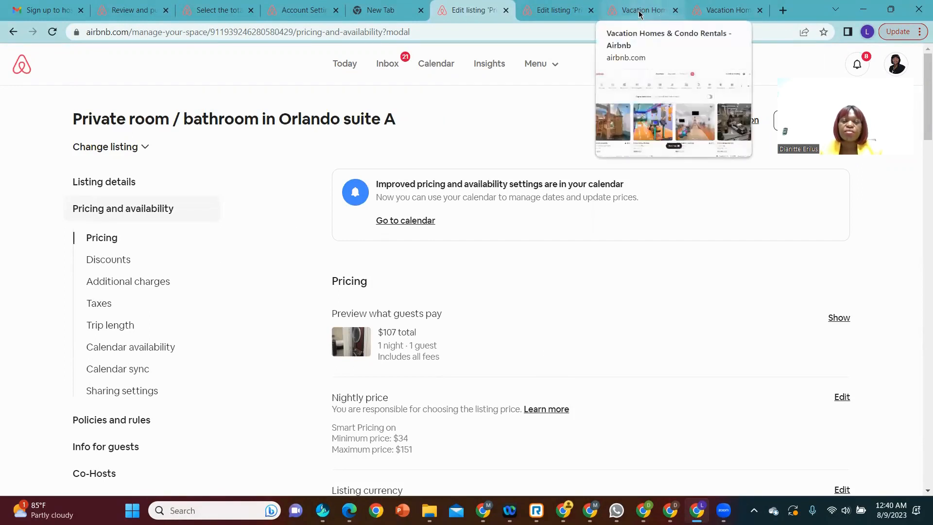
left_click(562, 13)
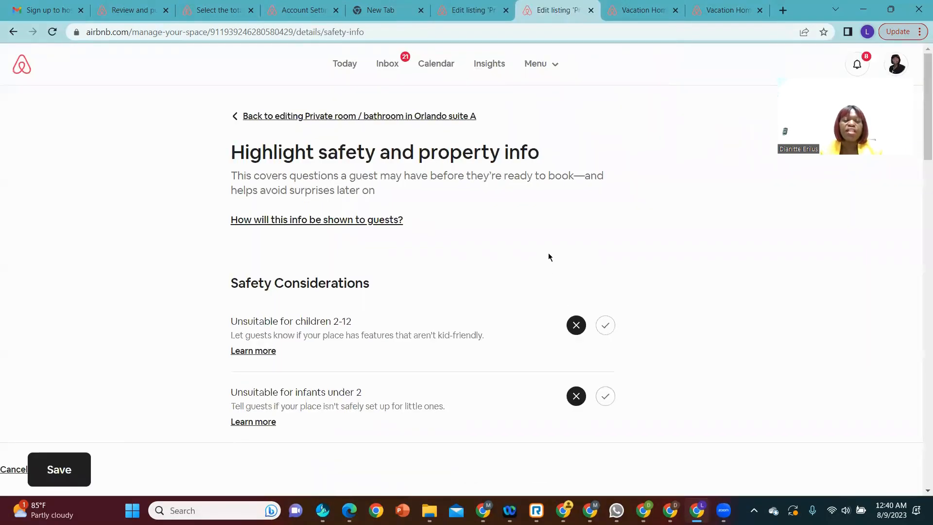
scroll(548, 257, "down", 1)
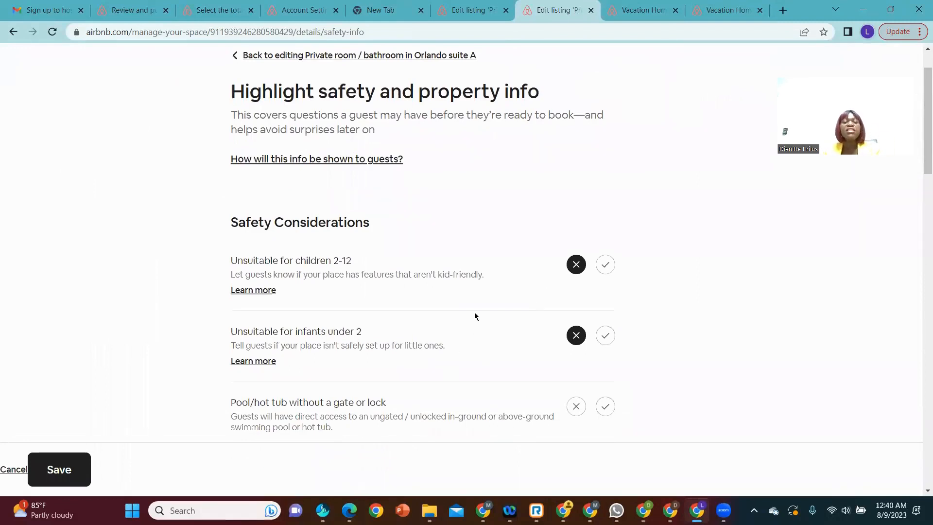
scroll(477, 311, "up", 1)
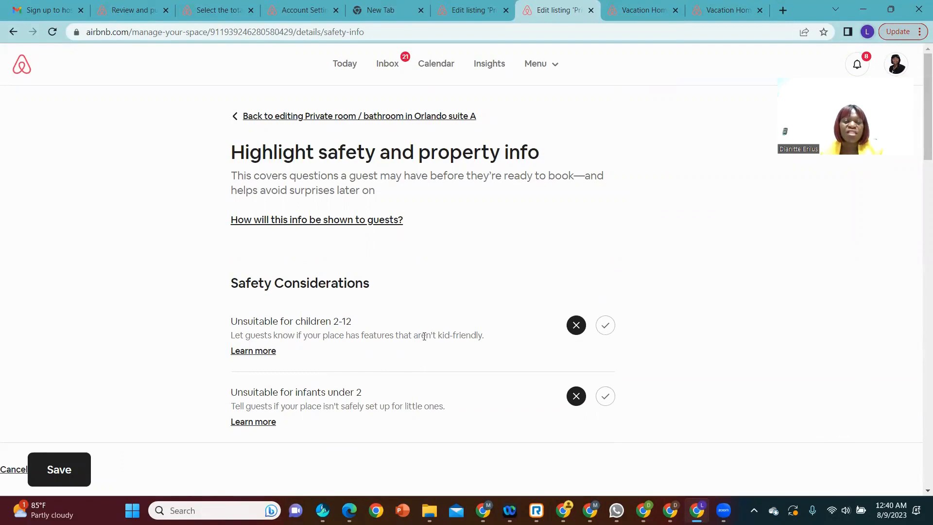
scroll(425, 341, "down", 3)
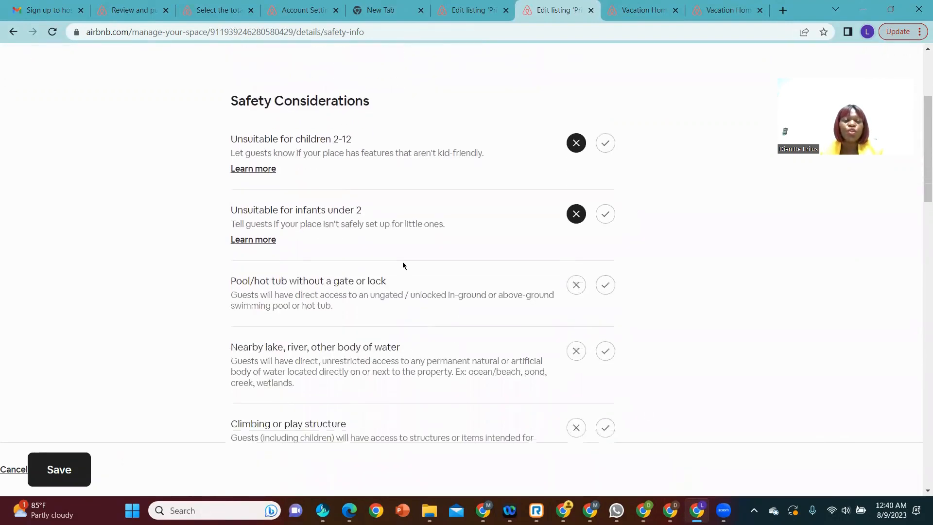
scroll(403, 265, "up", 3)
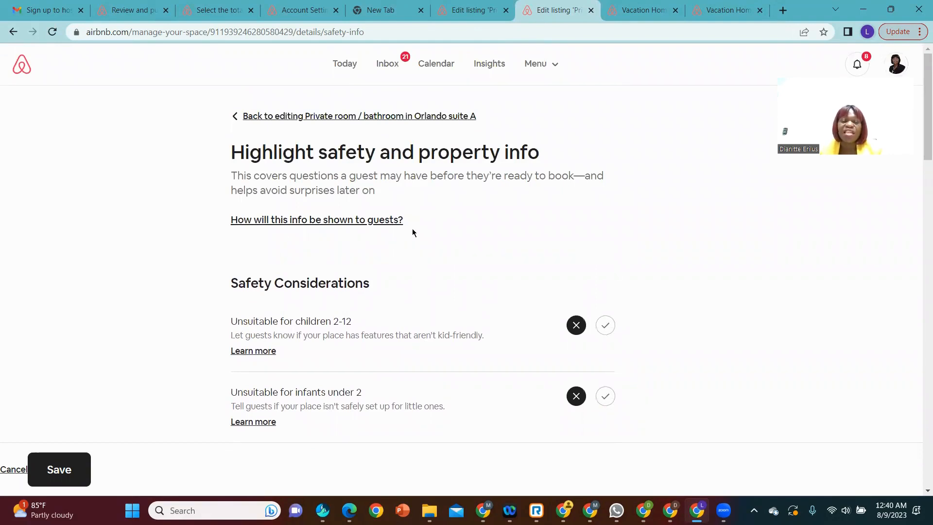
scroll(412, 232, "down", 1)
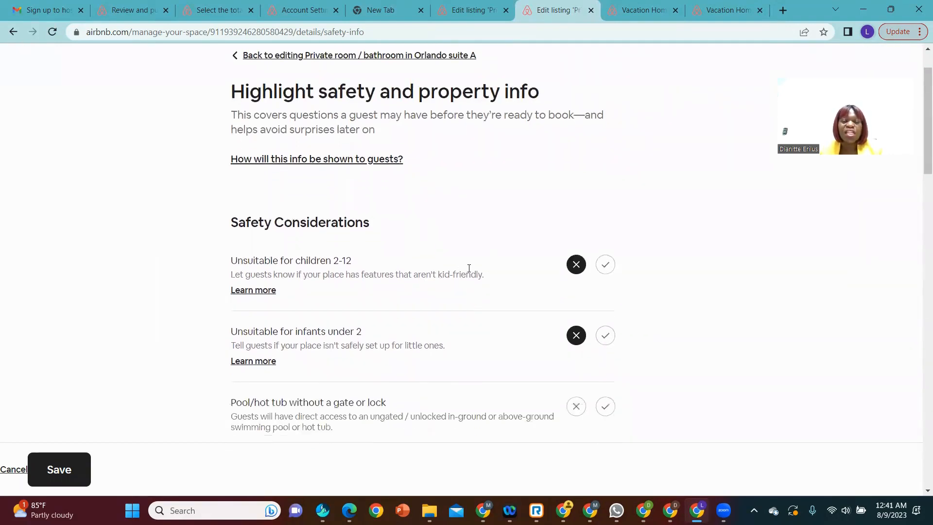
scroll(468, 266, "up", 1)
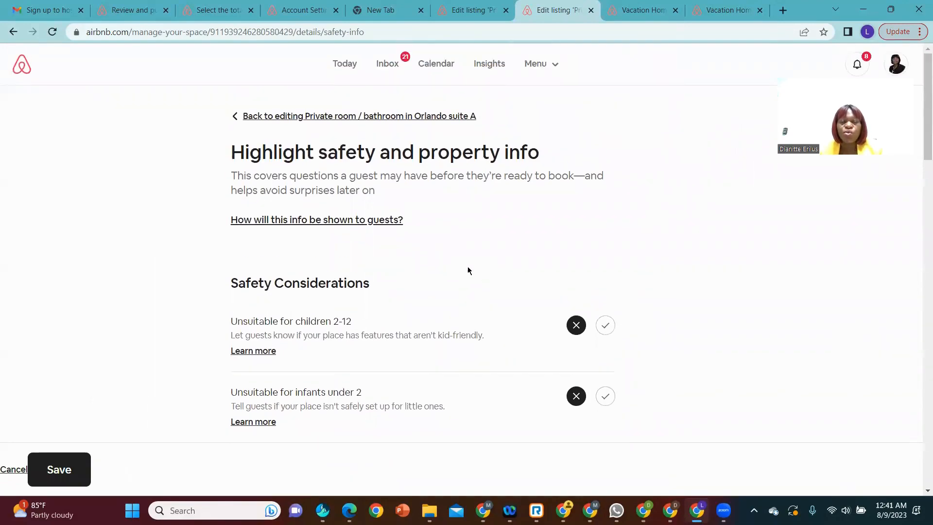
scroll(467, 263, "down", 2)
scroll(467, 265, "down", 3)
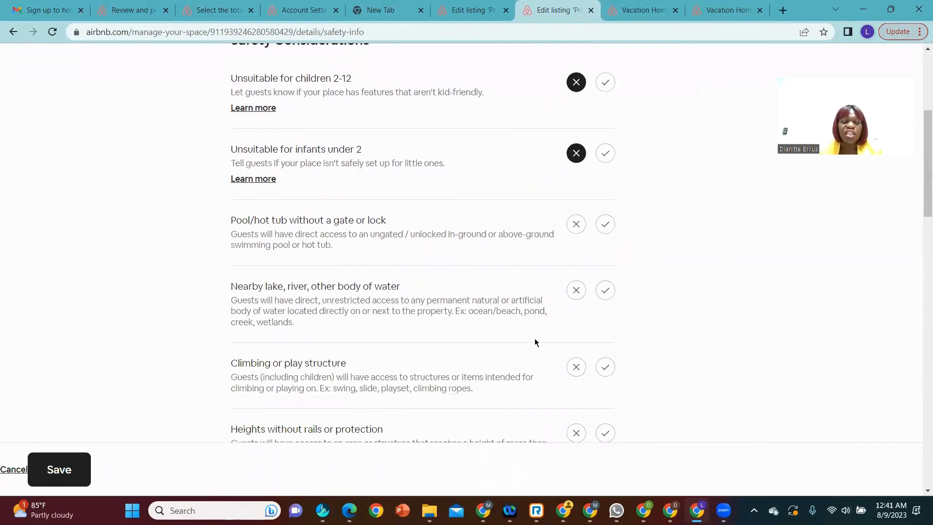
scroll(508, 320, "down", 1)
scroll(509, 319, "down", 1)
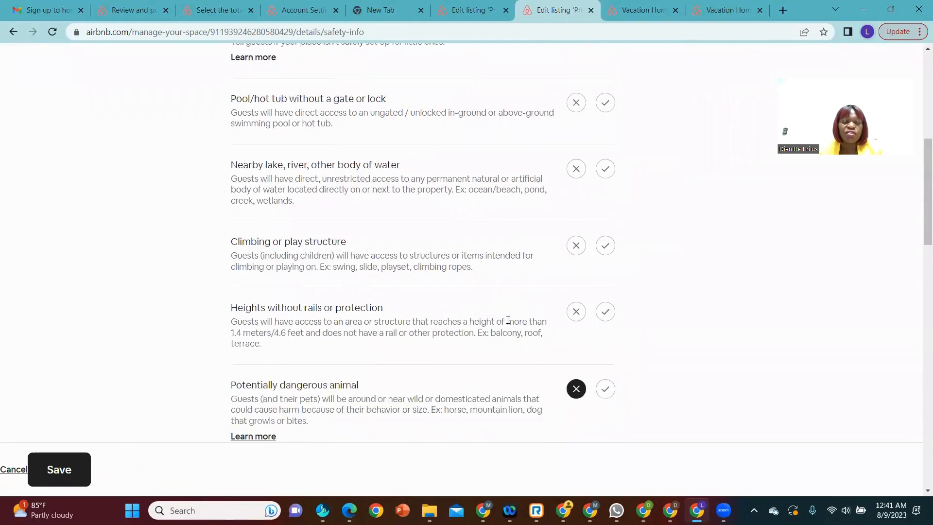
scroll(508, 320, "down", 15)
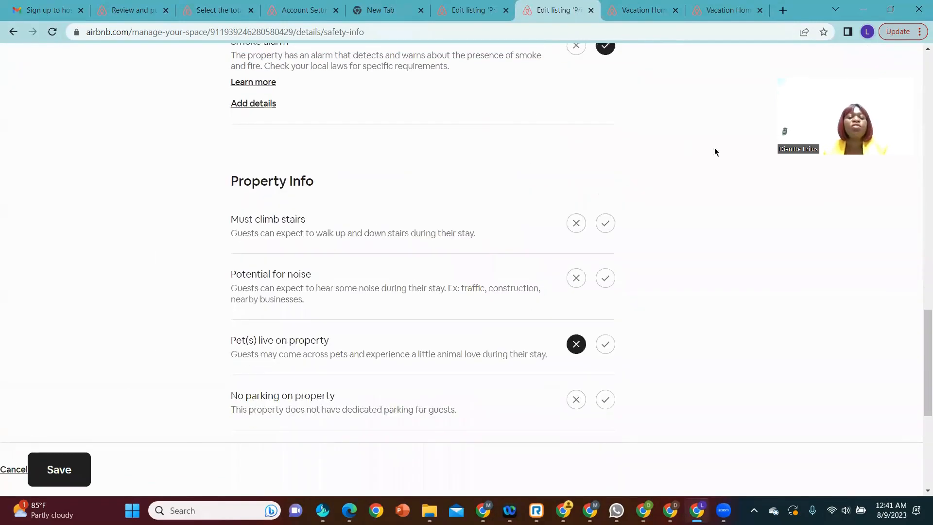
left_click(70, 480)
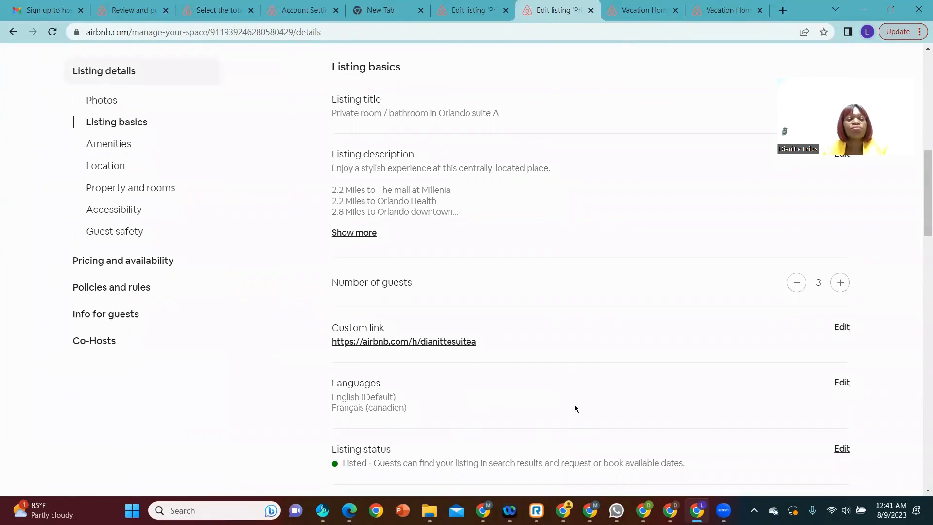
Step: Examine the existing listing's details, then open its full photo collection and look through the cover photo and all photos
scroll(571, 378, "up", 10)
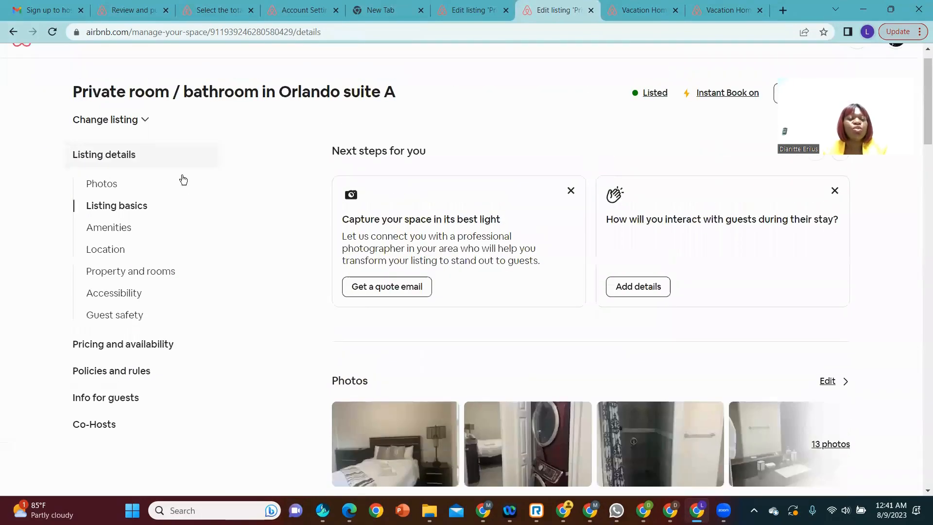
scroll(493, 304, "down", 2)
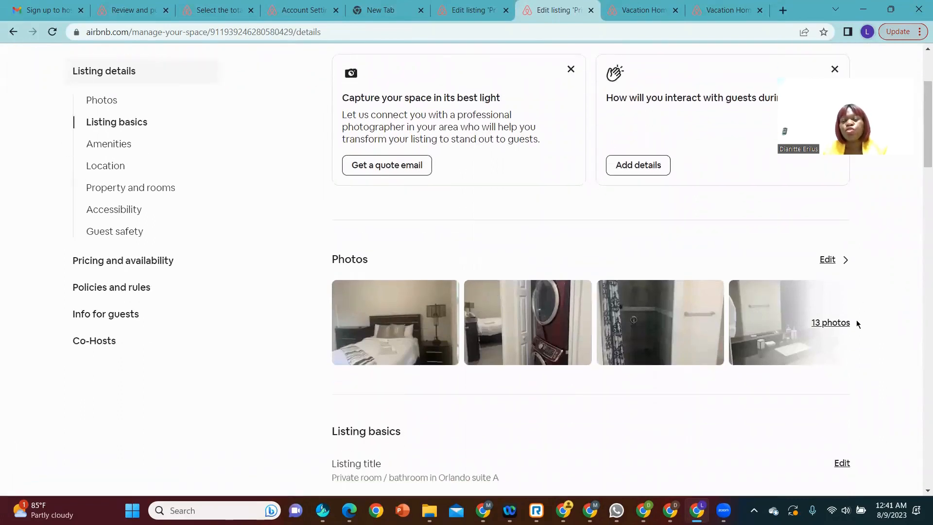
double_click(832, 323)
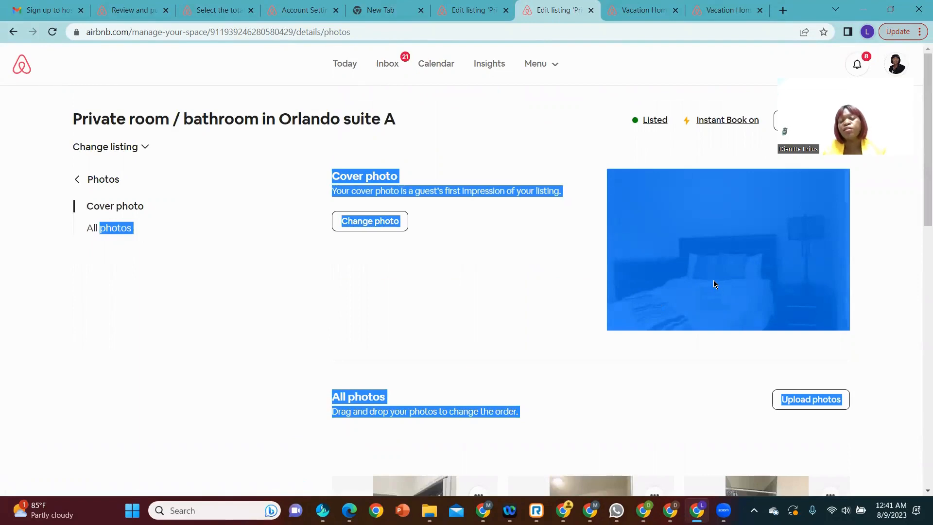
scroll(563, 372, "down", 5)
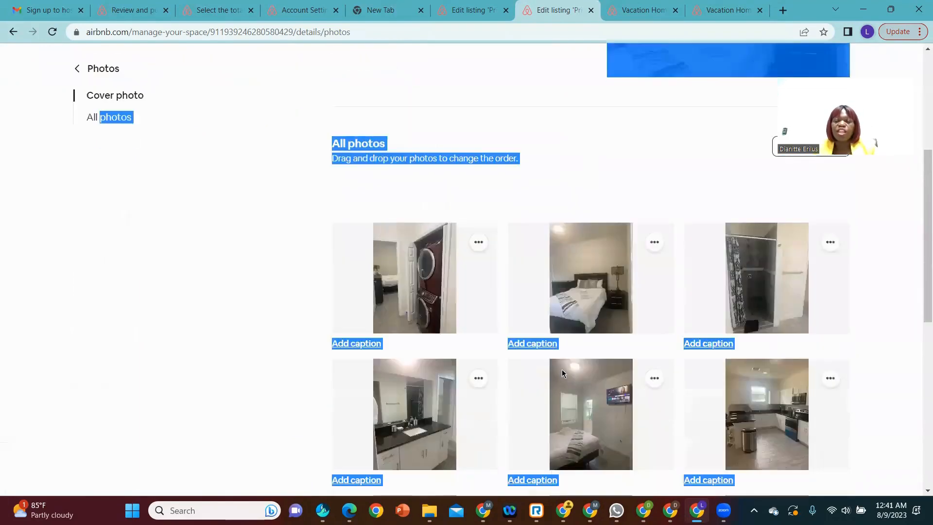
scroll(565, 370, "up", 3)
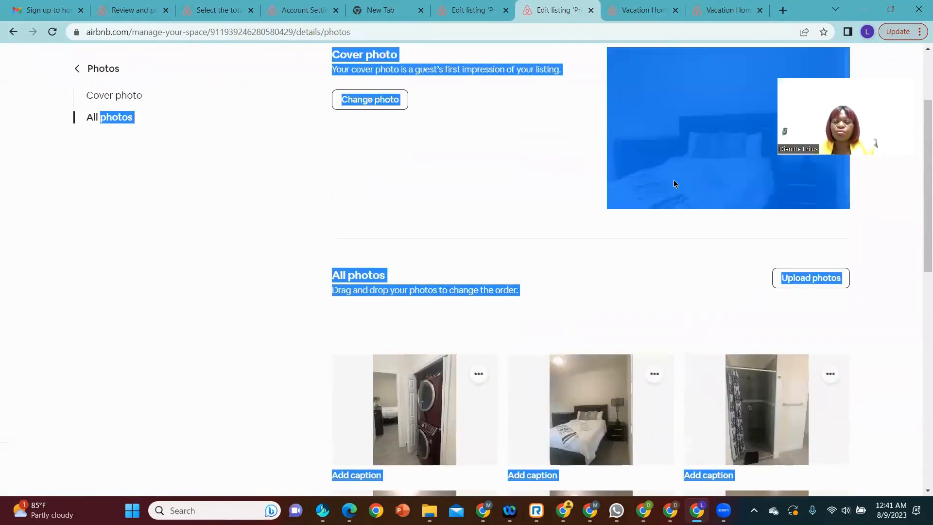
scroll(611, 287, "down", 3)
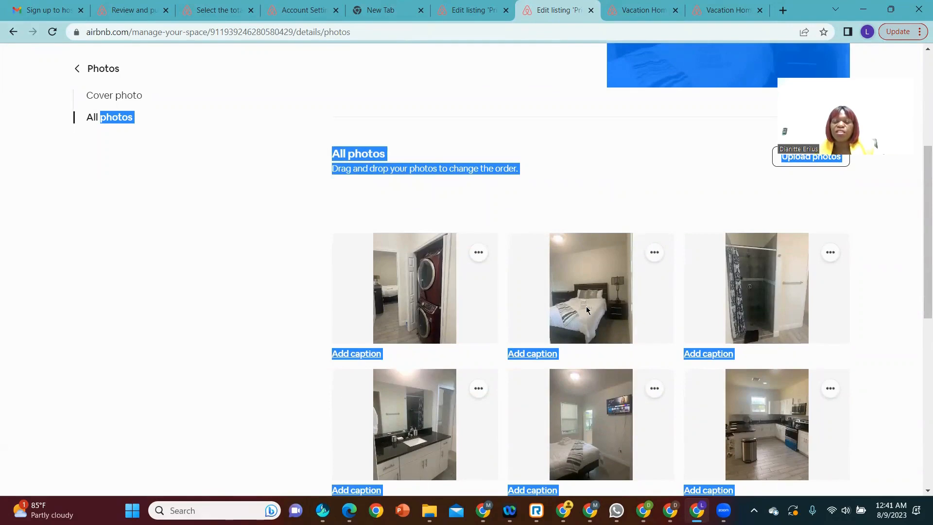
scroll(774, 438, "down", 2)
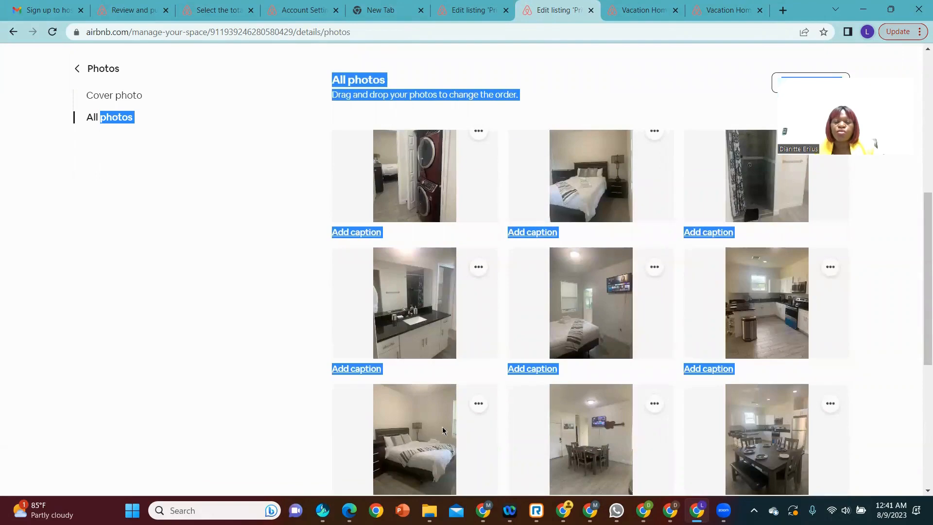
scroll(480, 359, "up", 2)
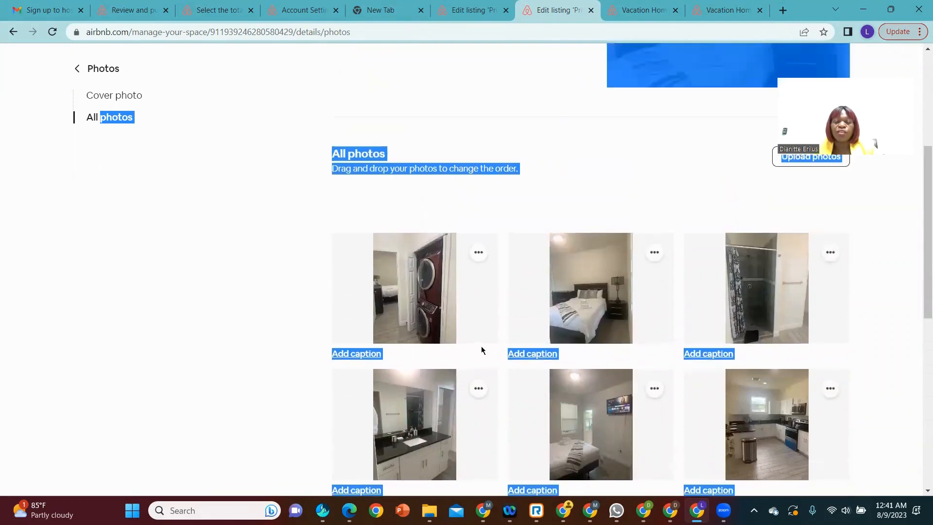
scroll(435, 445, "up", 5)
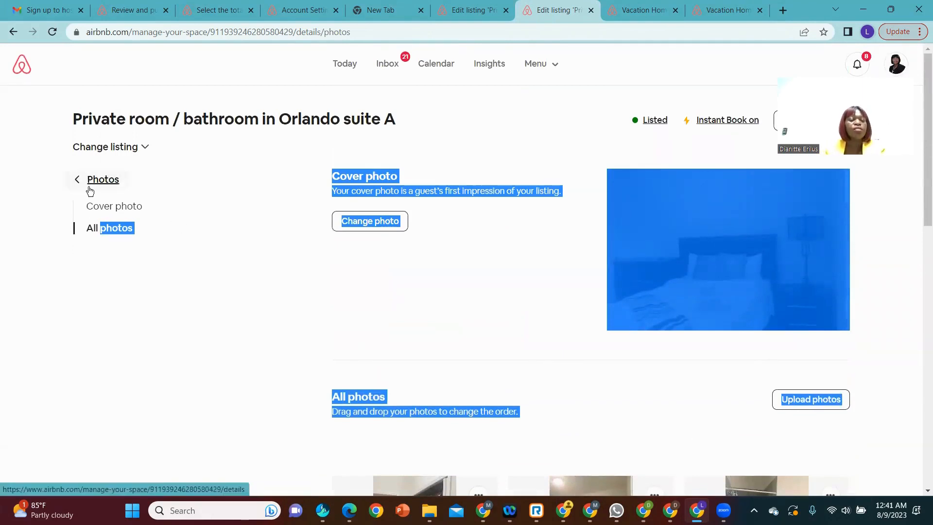
Step: Return to the existing listing's pricing and availability settings and review the nightly price, currency and discounts
key("ctrl+shift+Tab")
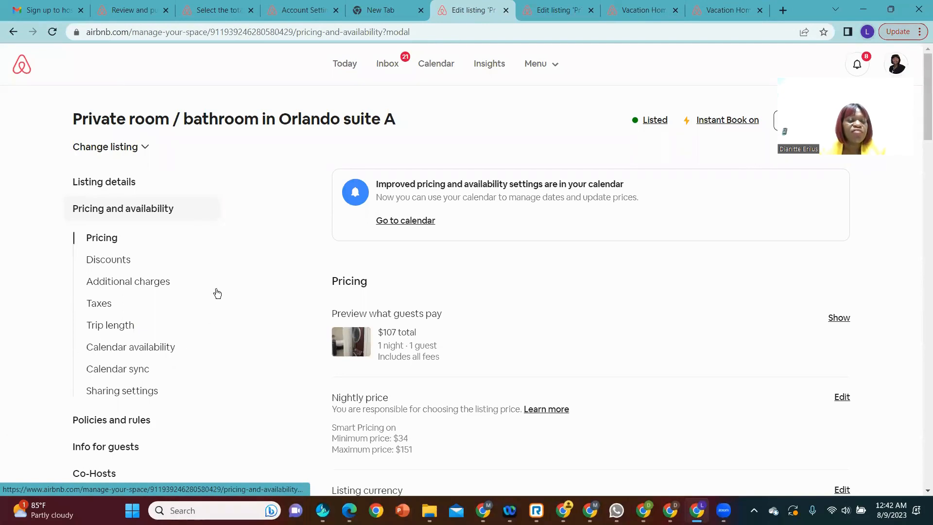
scroll(211, 373, "down", 4)
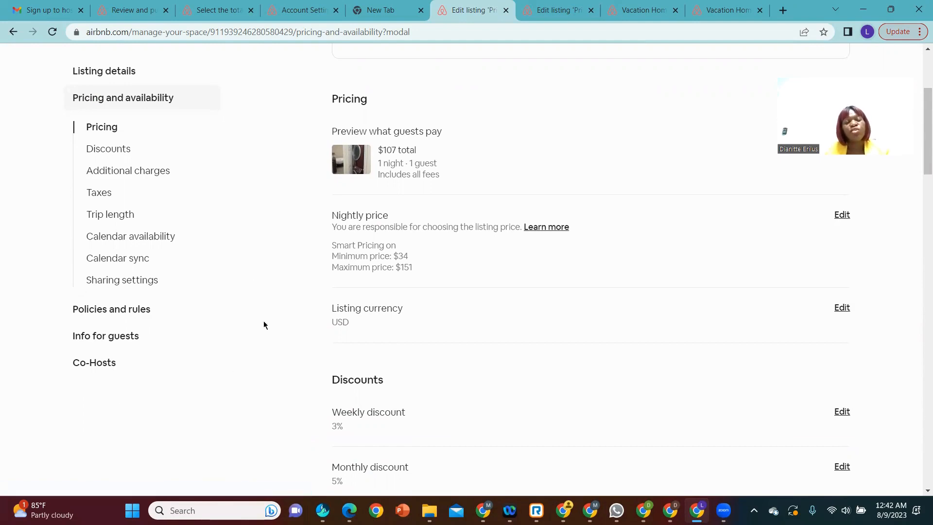
scroll(252, 315, "up", 3)
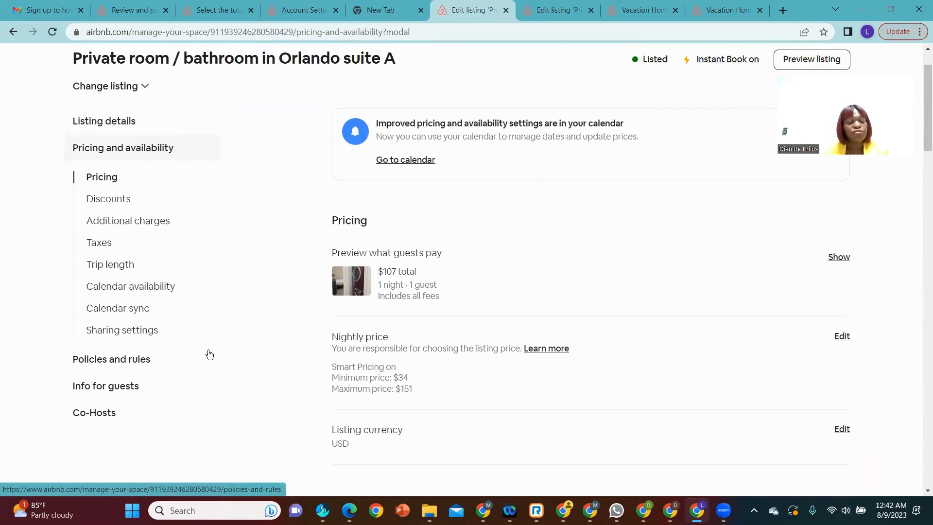
Step: Open the listing's policies and rules, and review its guest information for both before and after booking
double_click(125, 360)
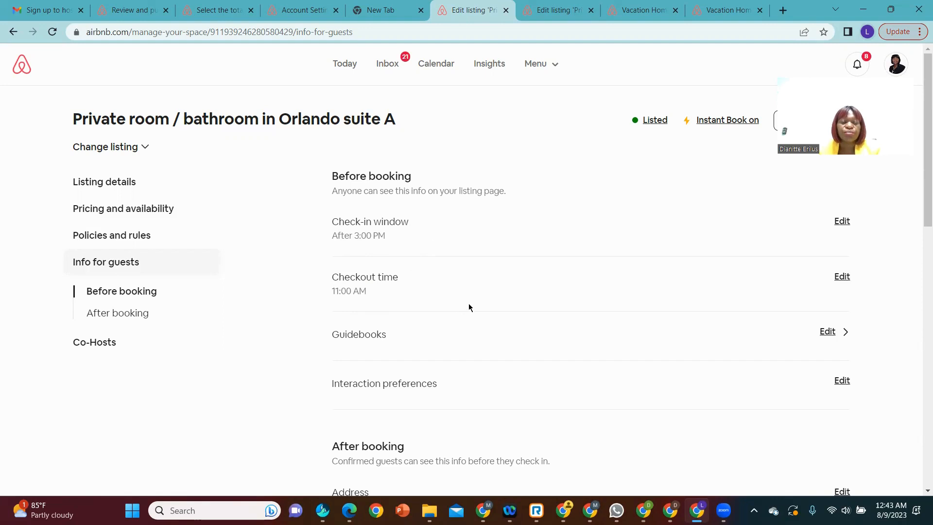
scroll(469, 308, "down", 1)
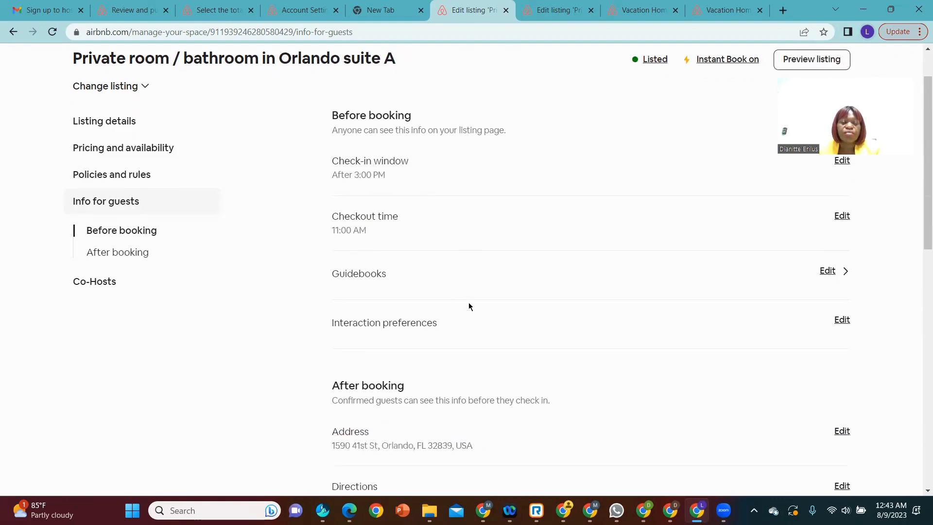
scroll(468, 306, "down", 1)
scroll(469, 306, "down", 6)
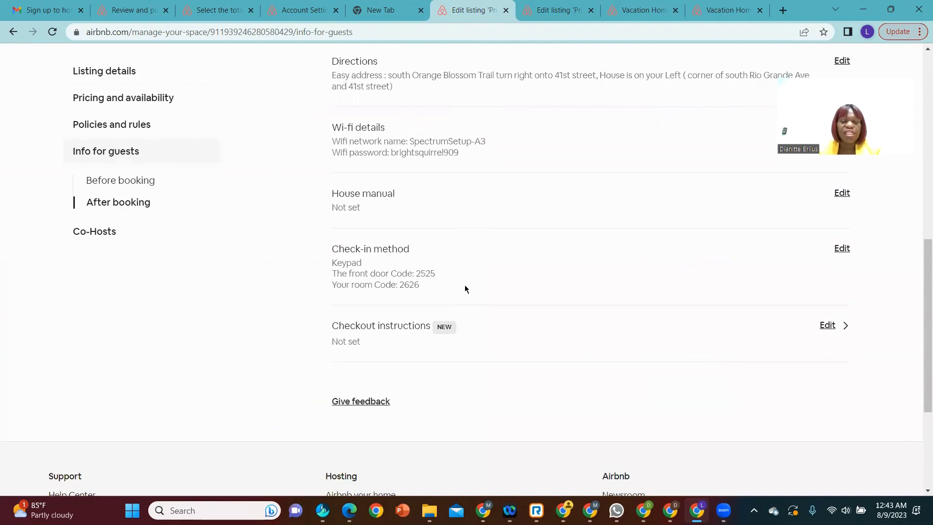
scroll(464, 290, "up", 7)
scroll(463, 295, "up", 1)
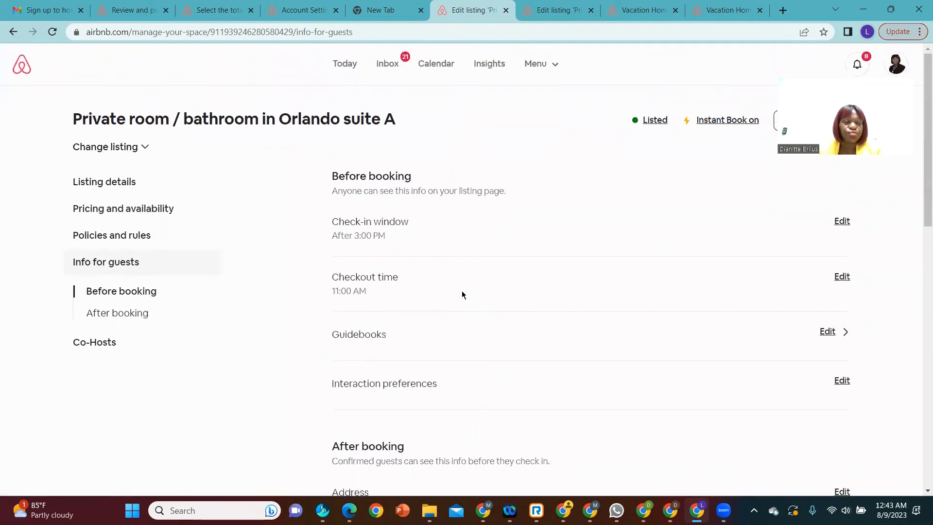
Step: Preview what guests pay for 1 night and 1 guest from the pricing and availability settings, and close the preview
left_click(157, 210)
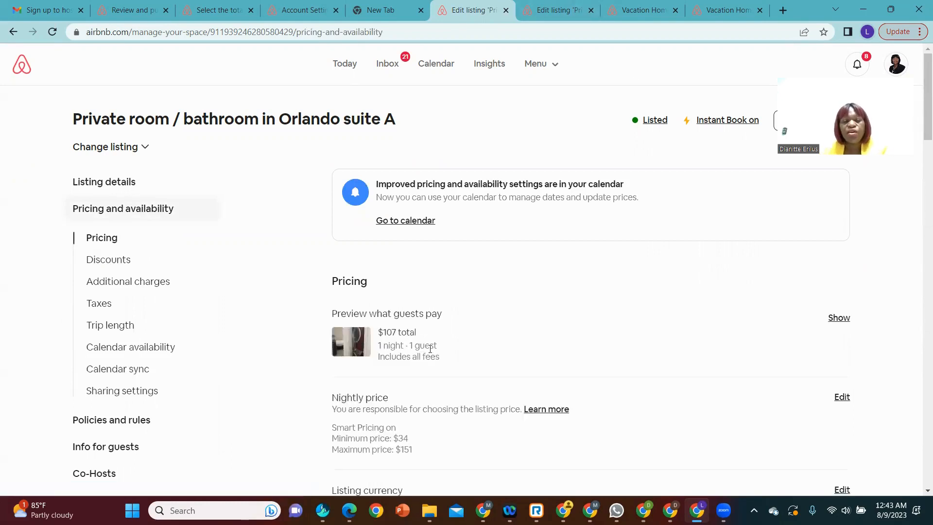
left_click(840, 319)
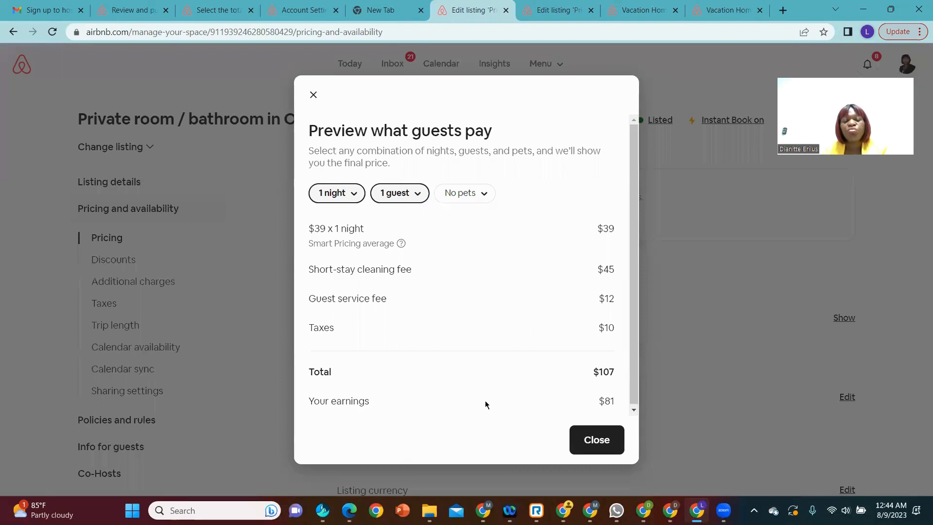
left_click(596, 444)
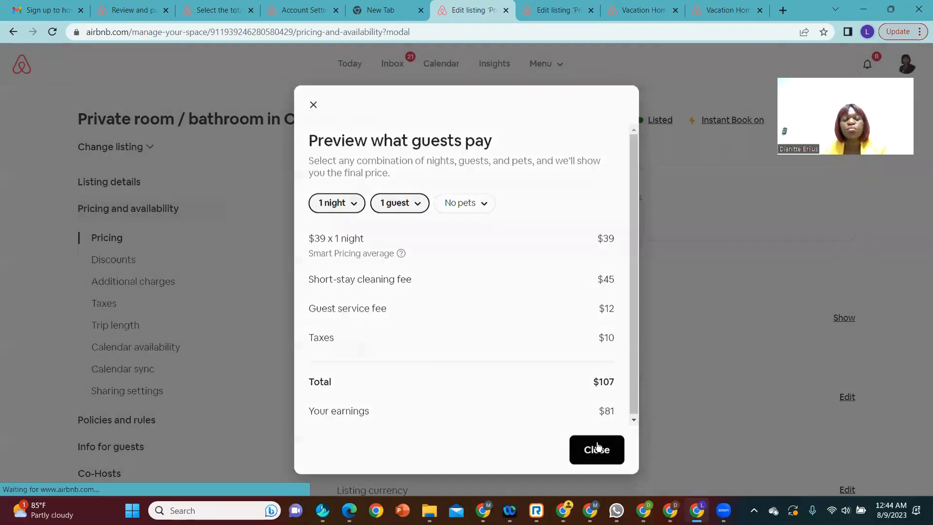
Step: Review the listing's discounts and additional charges, and open the cleaning fee settings
scroll(606, 416, "down", 5)
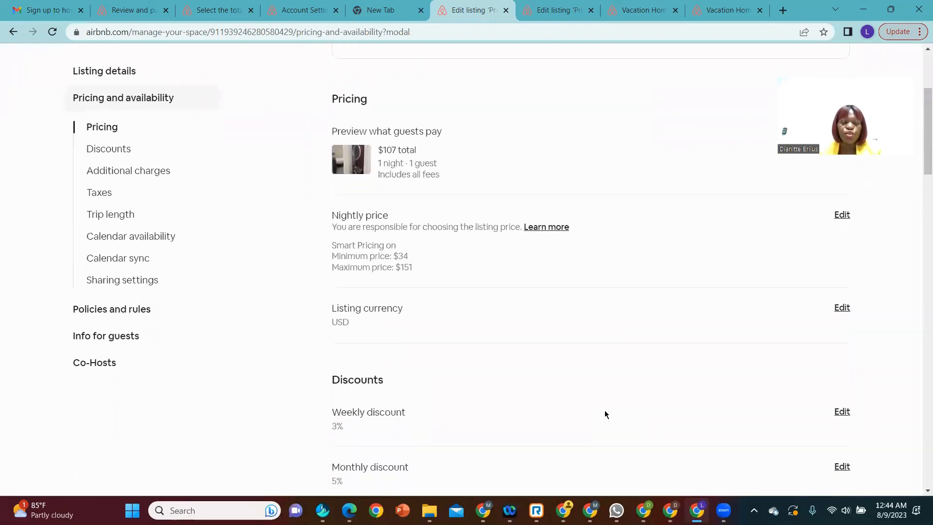
scroll(457, 374, "down", 6)
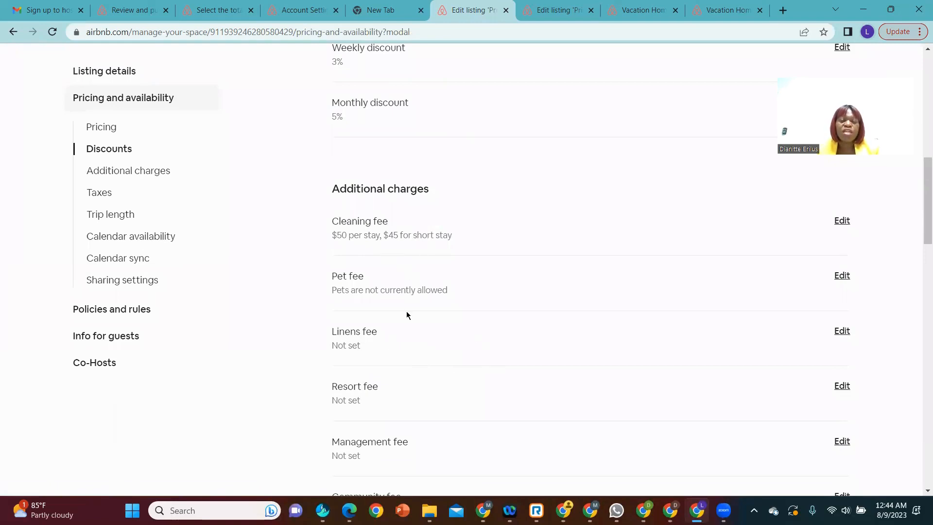
left_click(841, 224)
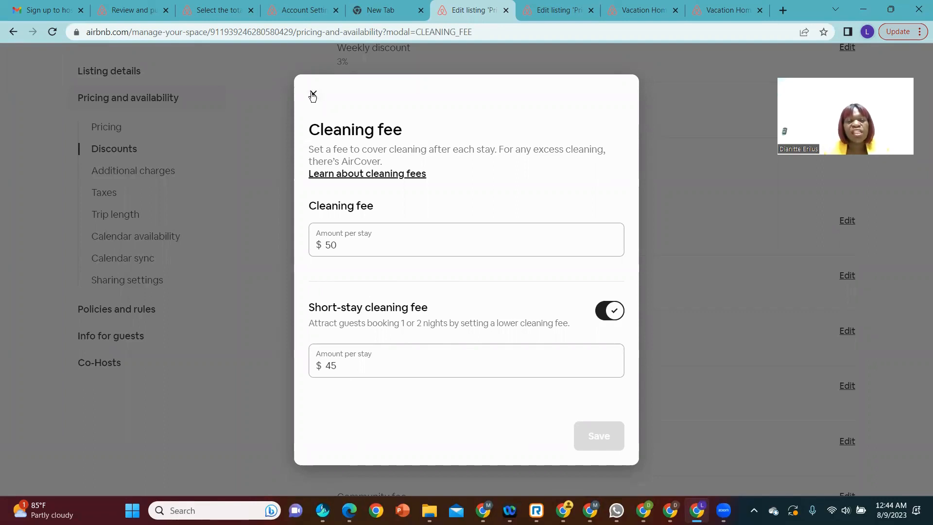
Step: Close the cleaning fee settings and review the listing's taxes, minimum stay options and calendar availability
left_click(312, 95)
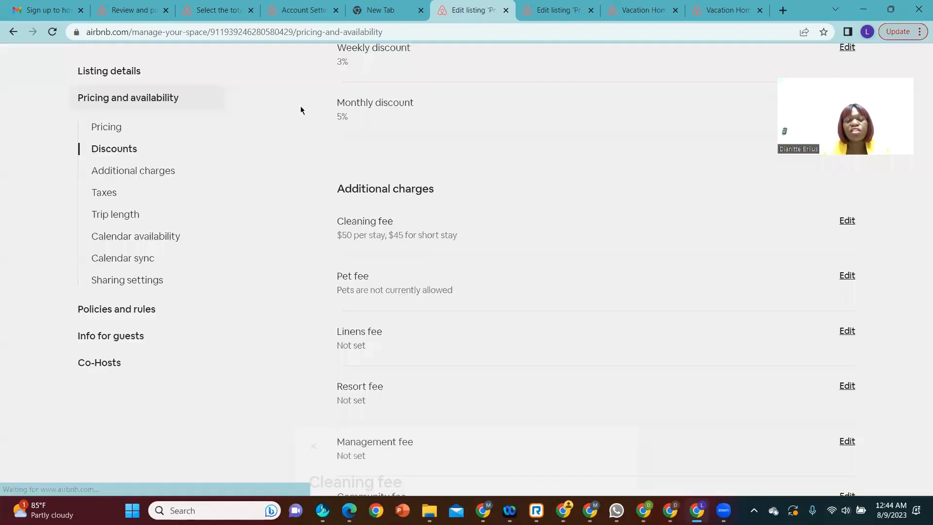
scroll(530, 191, "down", 9)
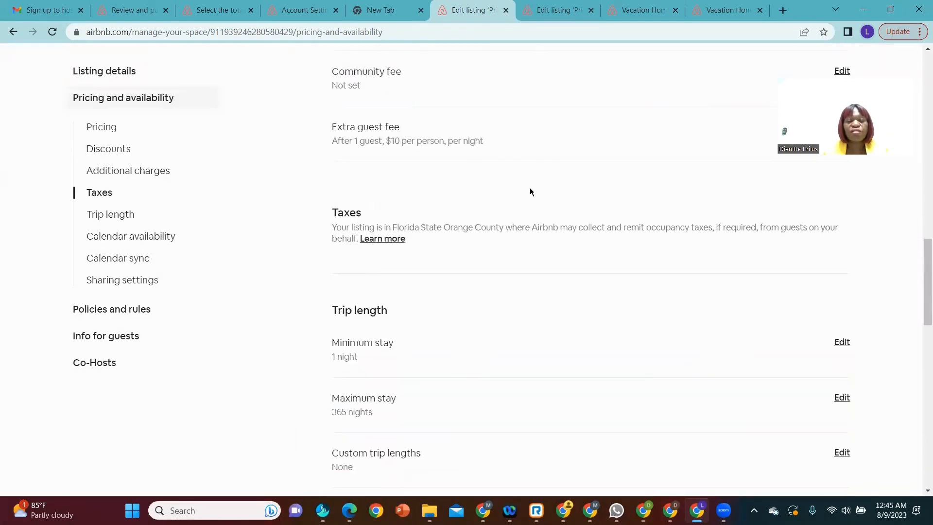
scroll(530, 192, "down", 1)
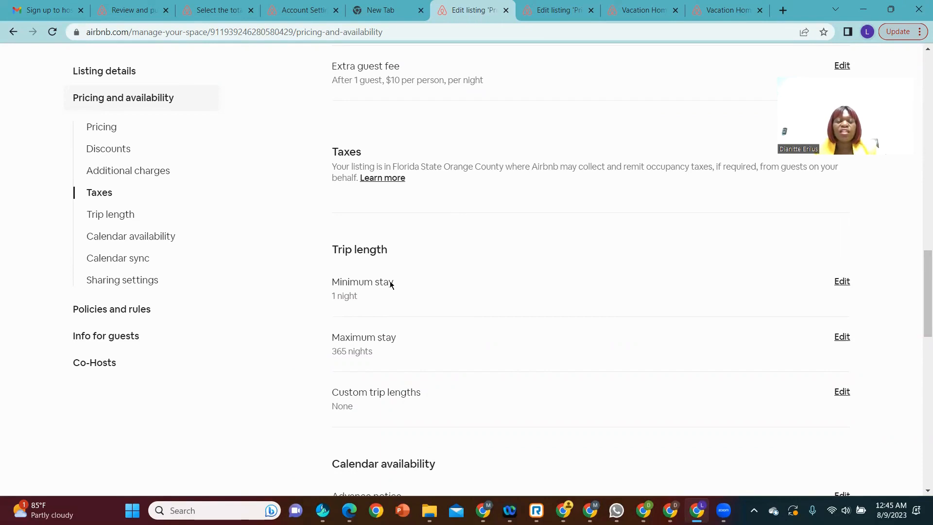
left_click(840, 286)
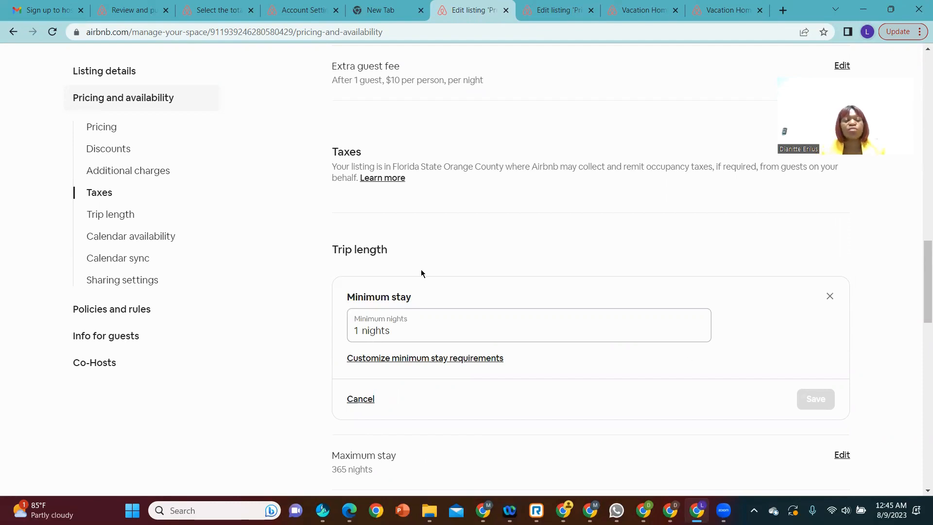
scroll(421, 271, "down", 10)
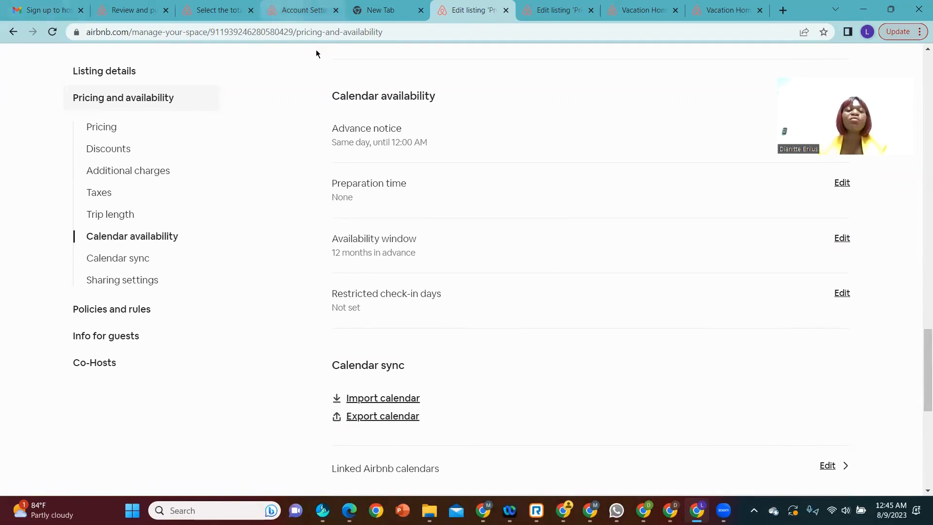
Step: Open the account's payout settings under Payments & payouts and review the payout methods and how payouts are split
left_click(310, 18)
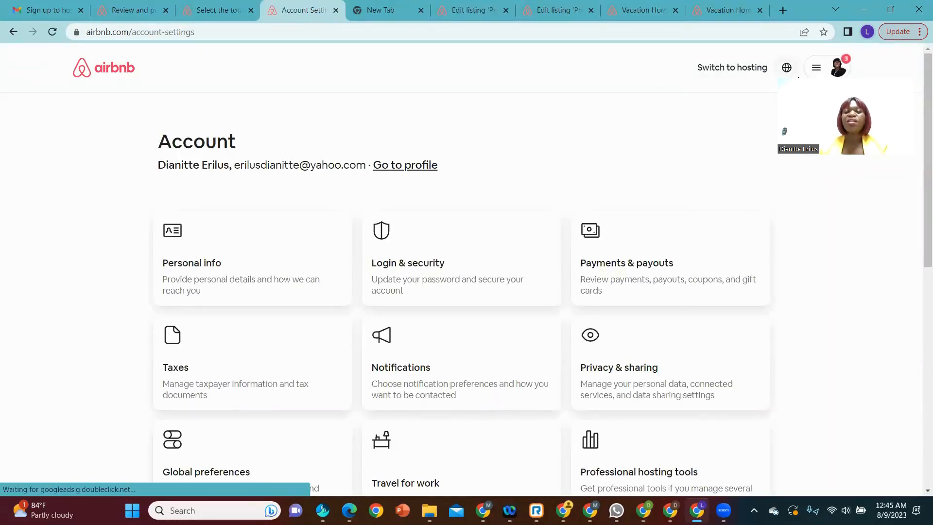
left_click(640, 265)
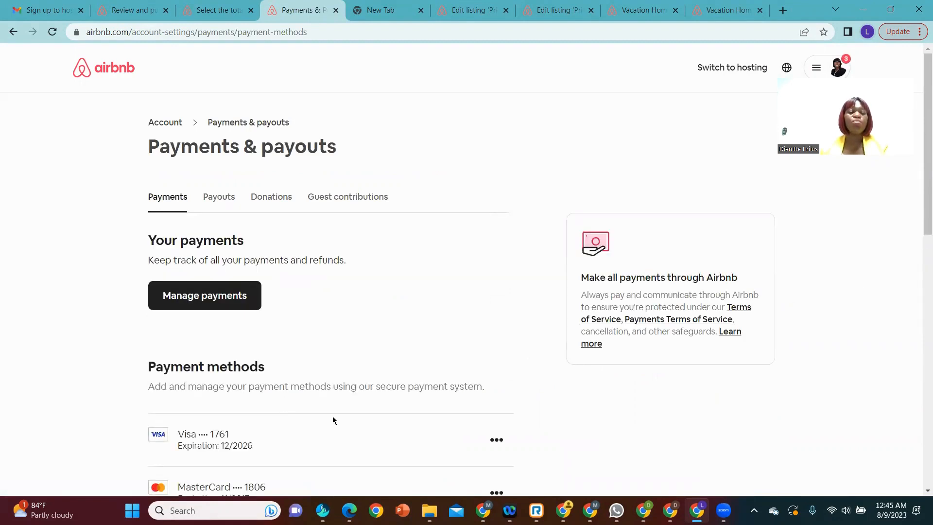
left_click(219, 198)
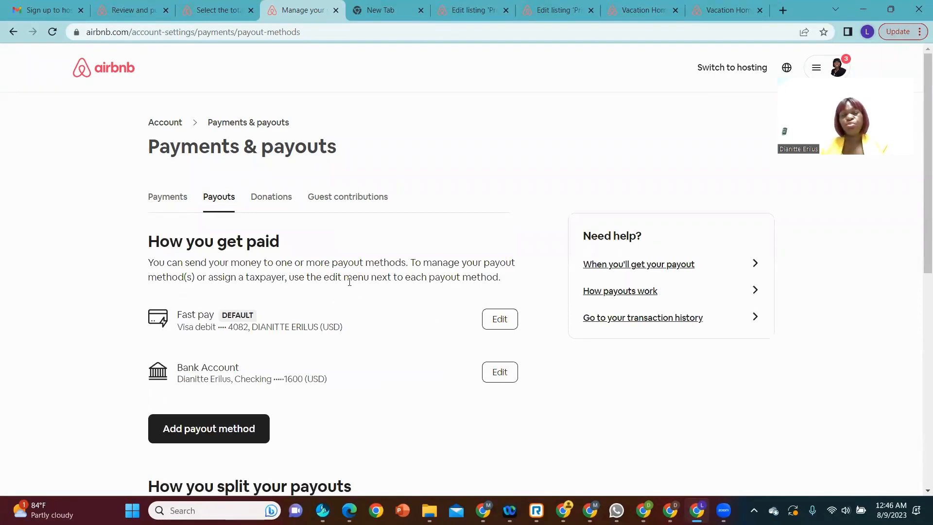
scroll(381, 225, "down", 3)
scroll(381, 226, "down", 5)
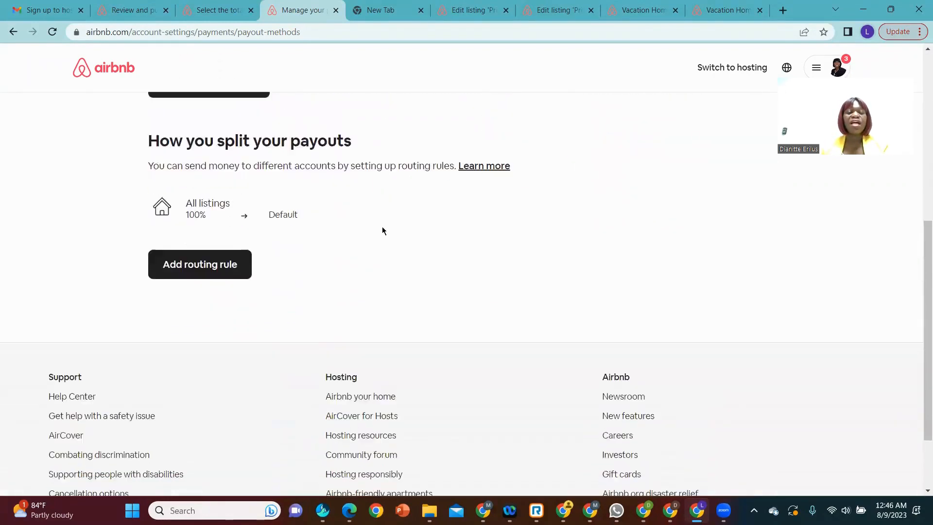
scroll(382, 230, "up", 8)
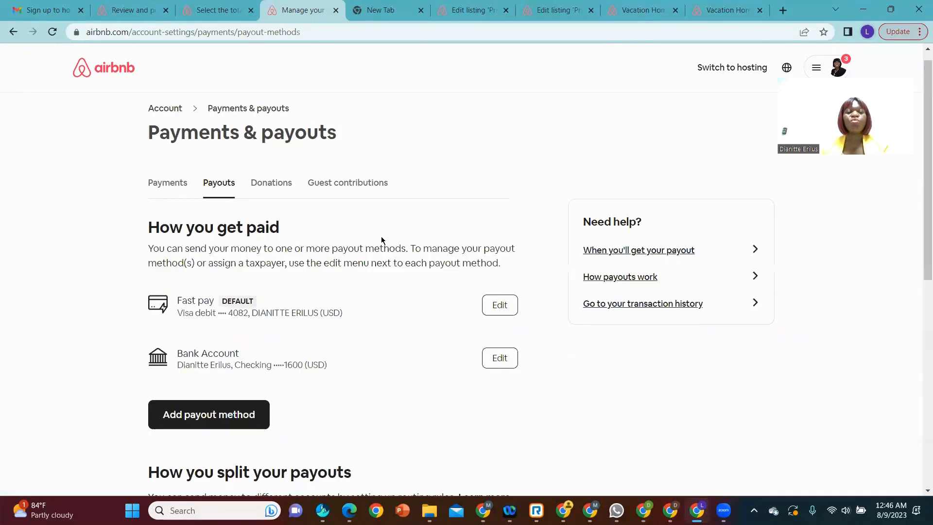